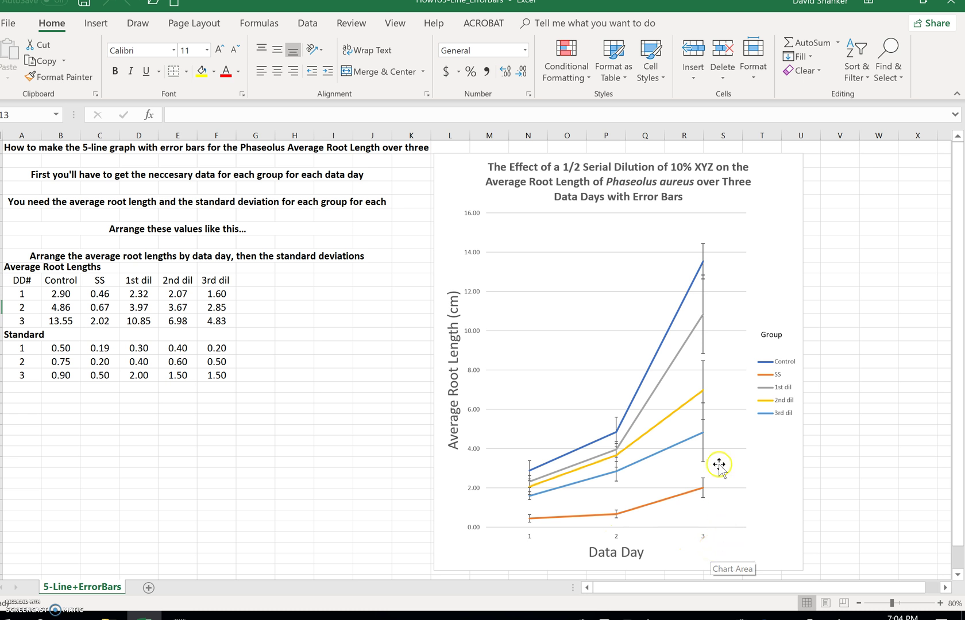
Examine the finished five-line example chart with error bars and the average and standard deviation tables beside it
mouse_move(652, 509)
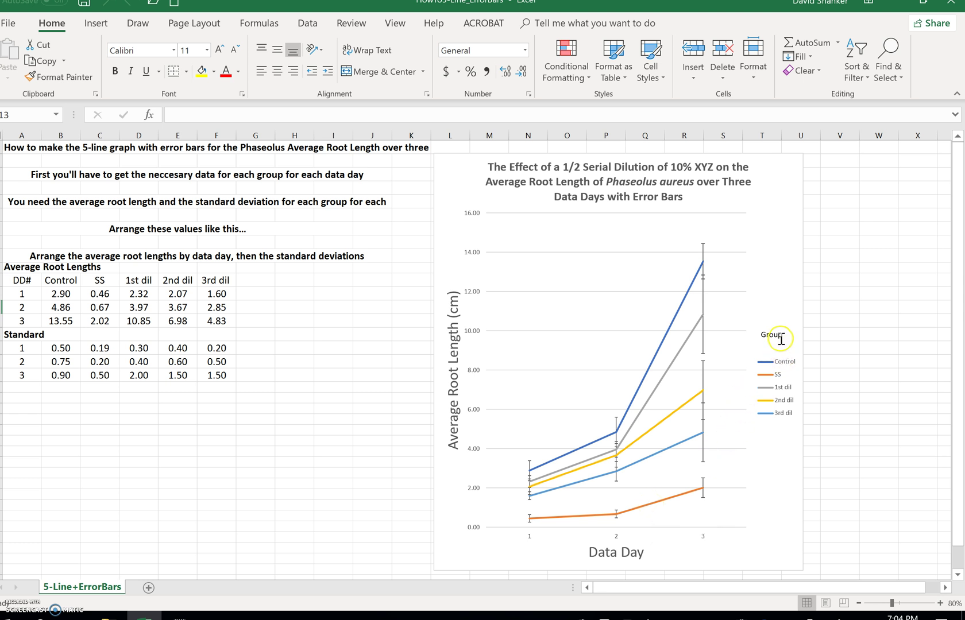
left_click(940, 603)
left_click(939, 603)
left_click(953, 603)
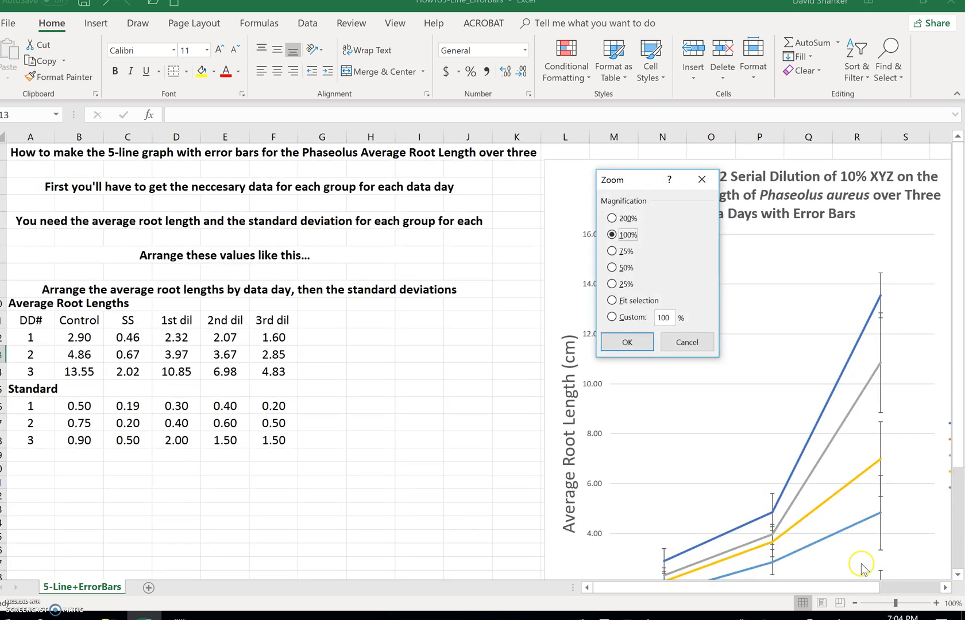
left_click(627, 341)
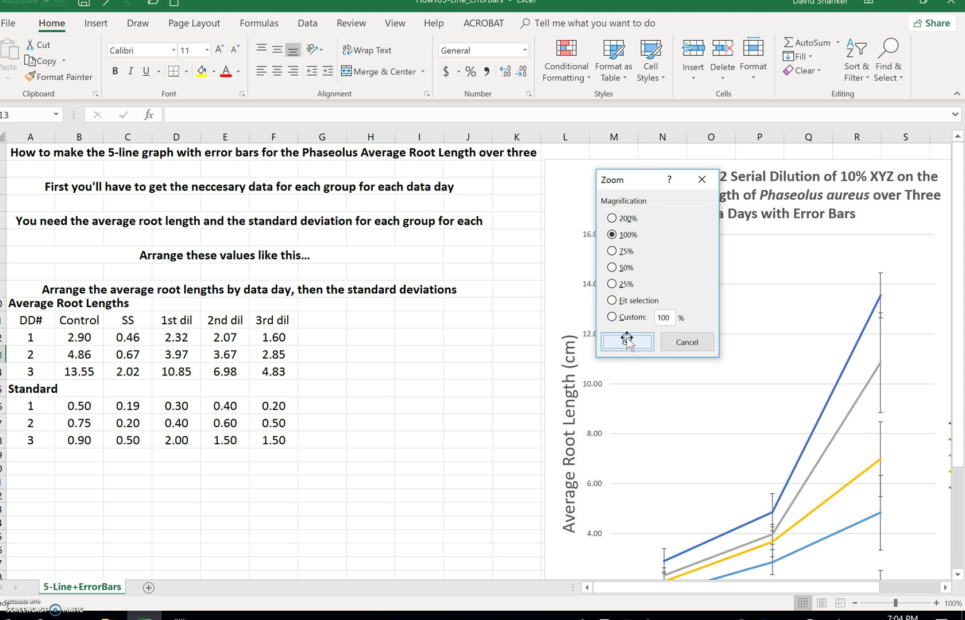
scroll(912, 537, "down", 3)
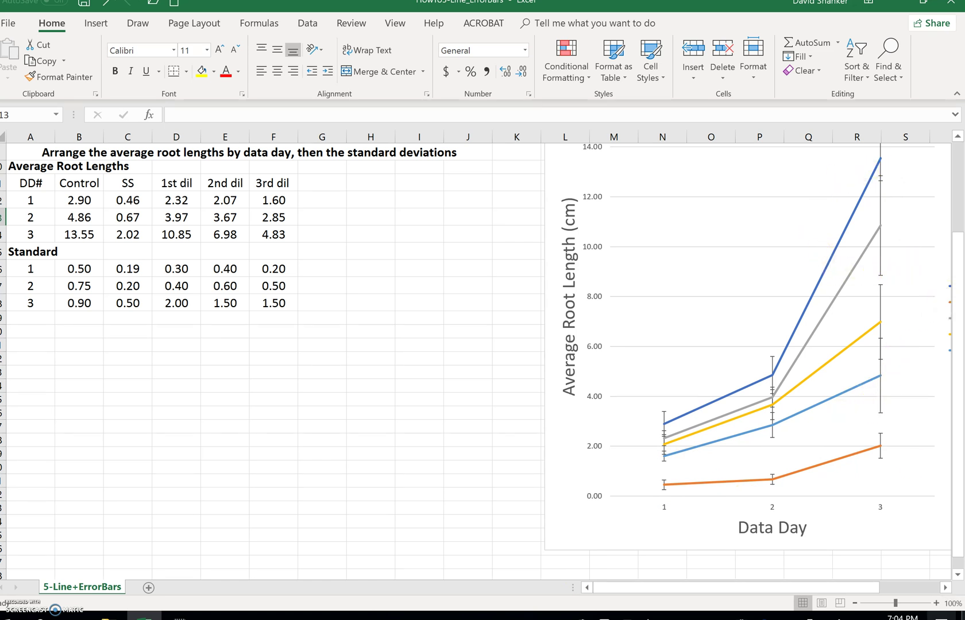
left_click(856, 603)
left_click(855, 603)
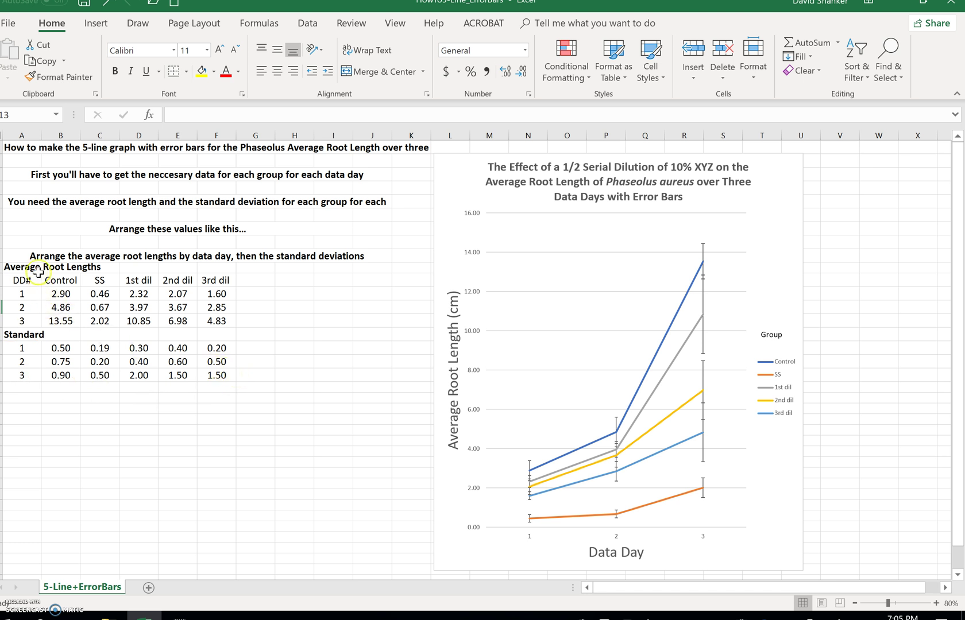
Add a new worksheet and copy the average root length table with its headers, A11:F14, from the 5-Line+ErrorBars sheet
left_click_drag(24, 285, 208, 324)
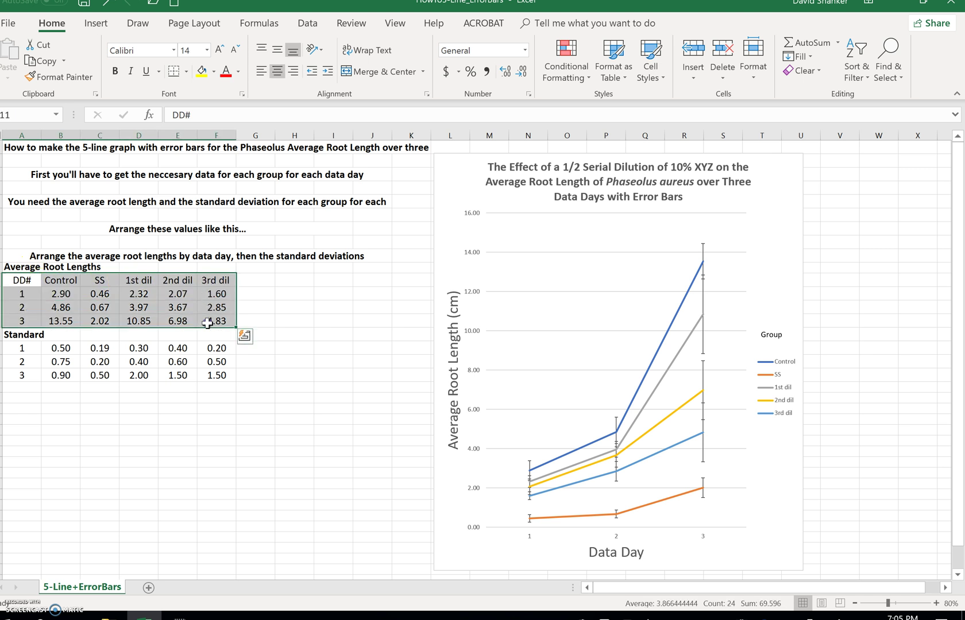
left_click(168, 588)
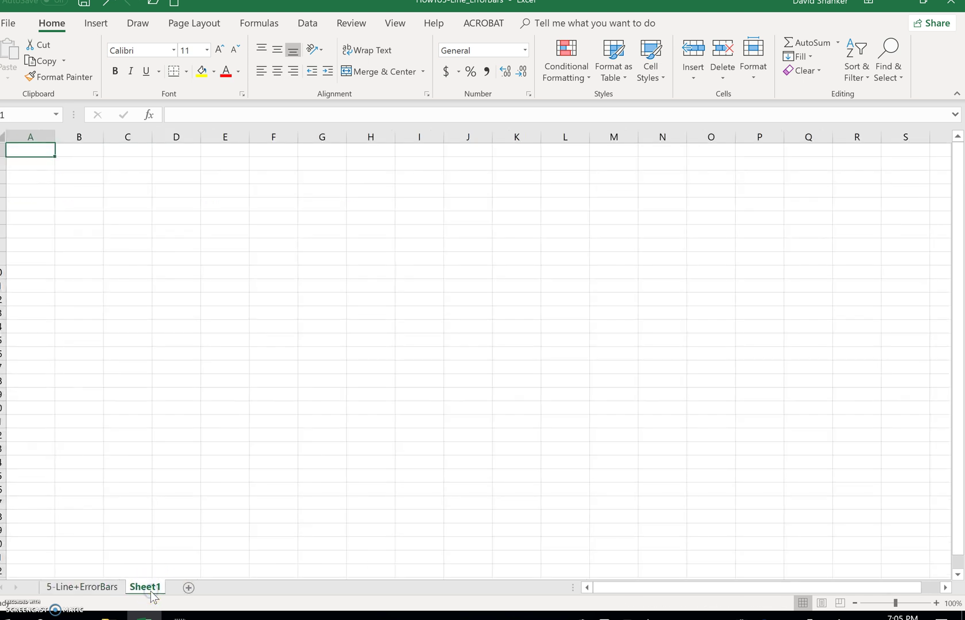
right_click(31, 148)
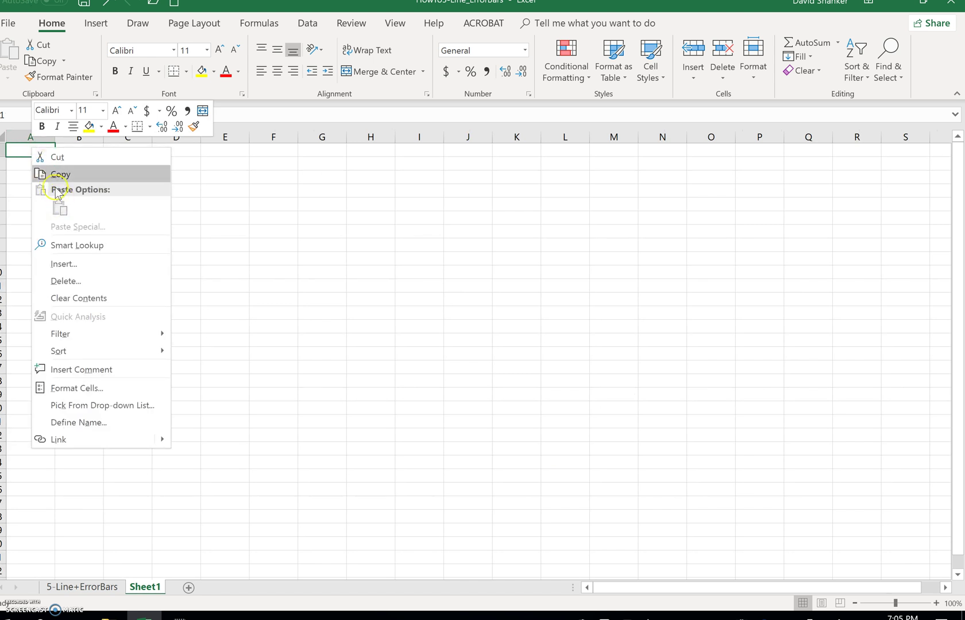
left_click(97, 594)
left_click(102, 588)
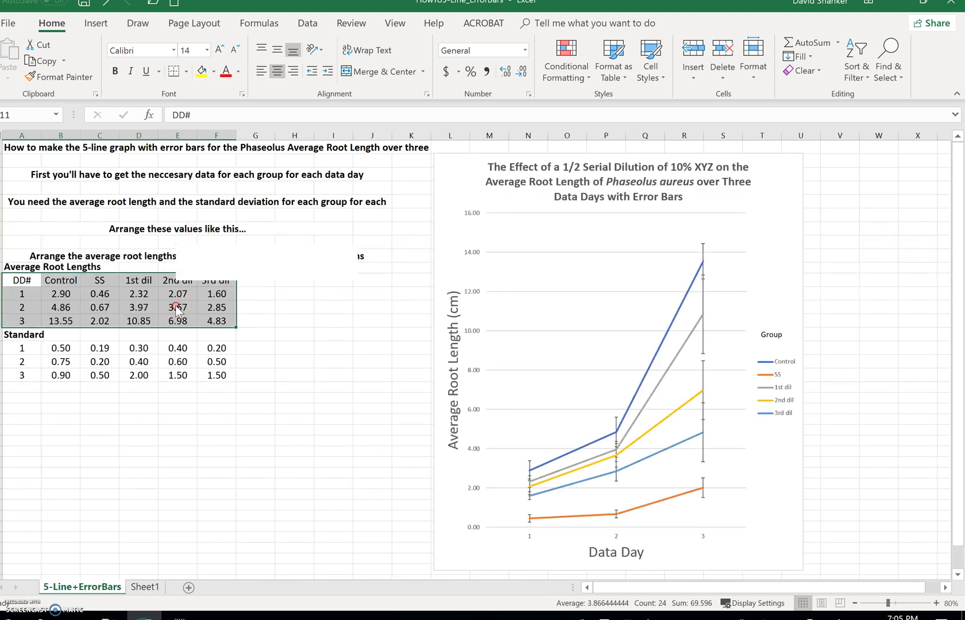
right_click(179, 288)
left_click(227, 316)
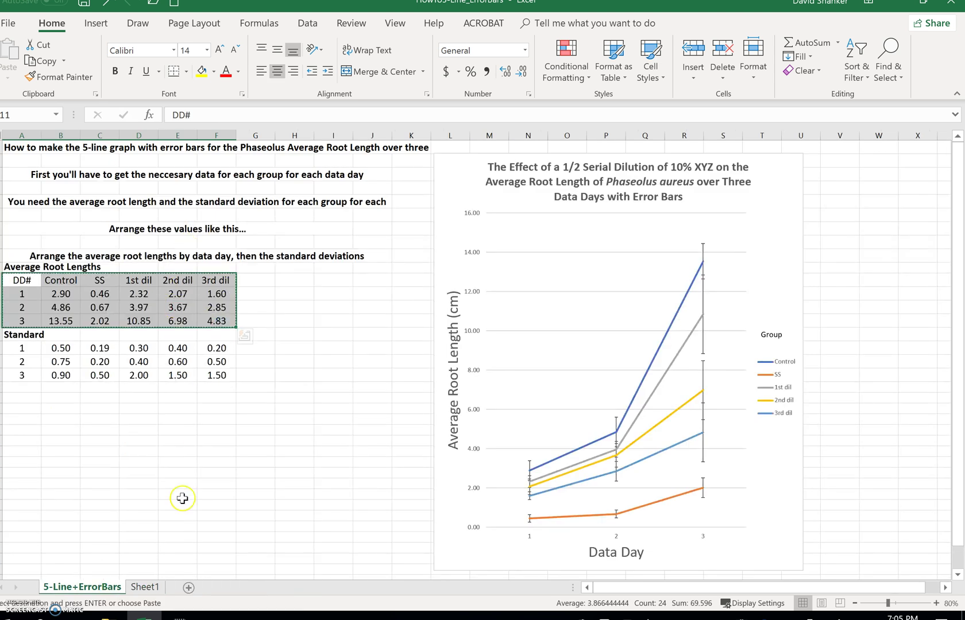
Paste the copied average root length table into Sheet1 at cell A1, keeping the source column widths
left_click(145, 587)
right_click(31, 150)
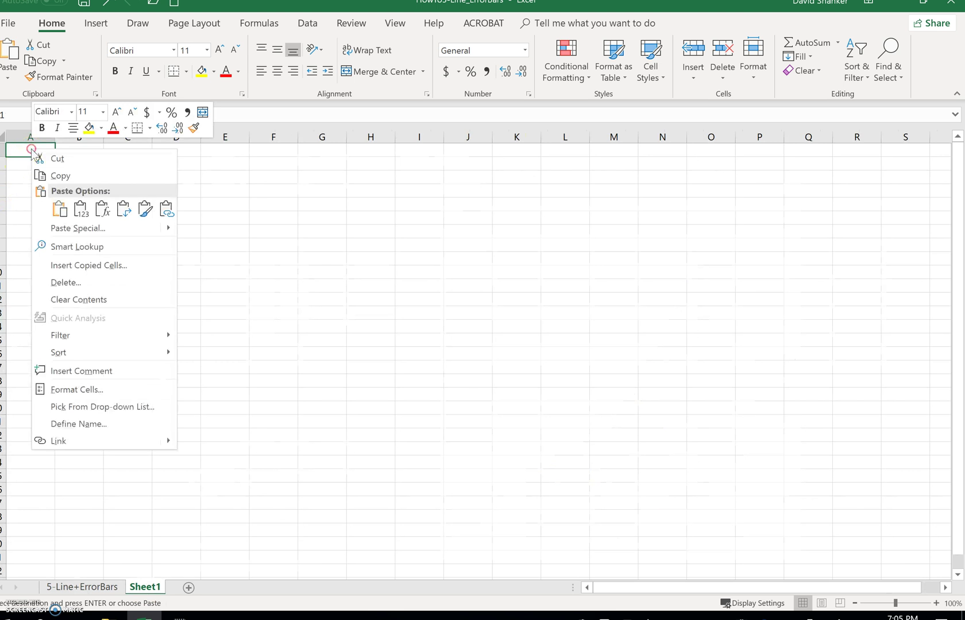
left_click(79, 210)
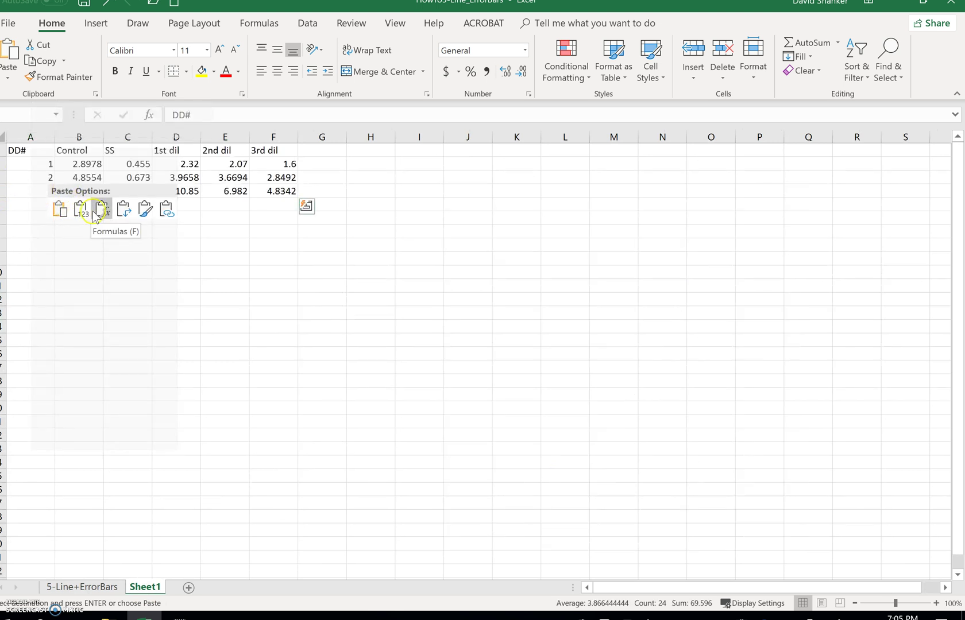
left_click(10, 73)
left_click(28, 132)
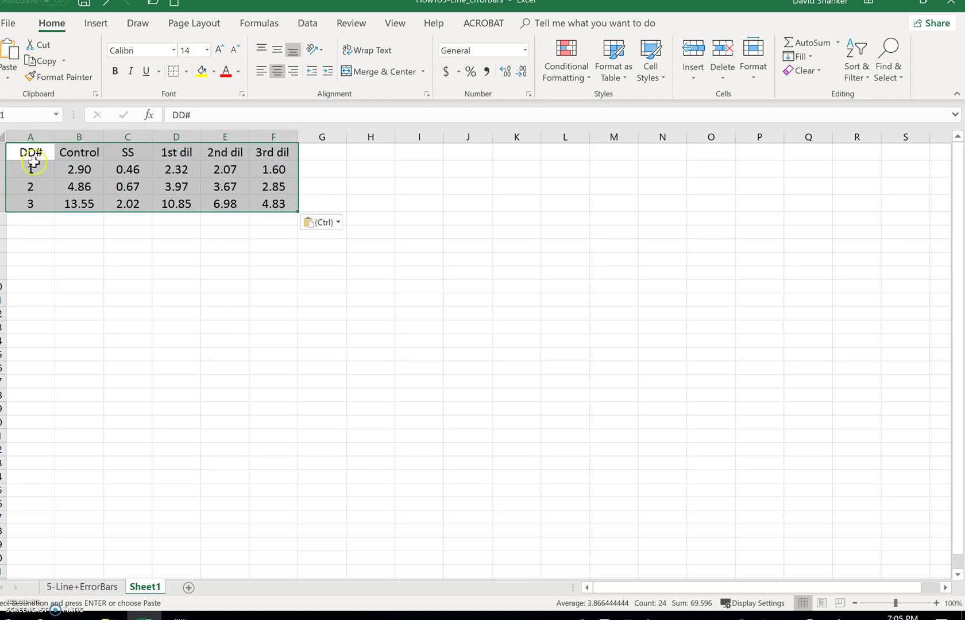
left_click(33, 184)
left_click(28, 169)
left_click(86, 172)
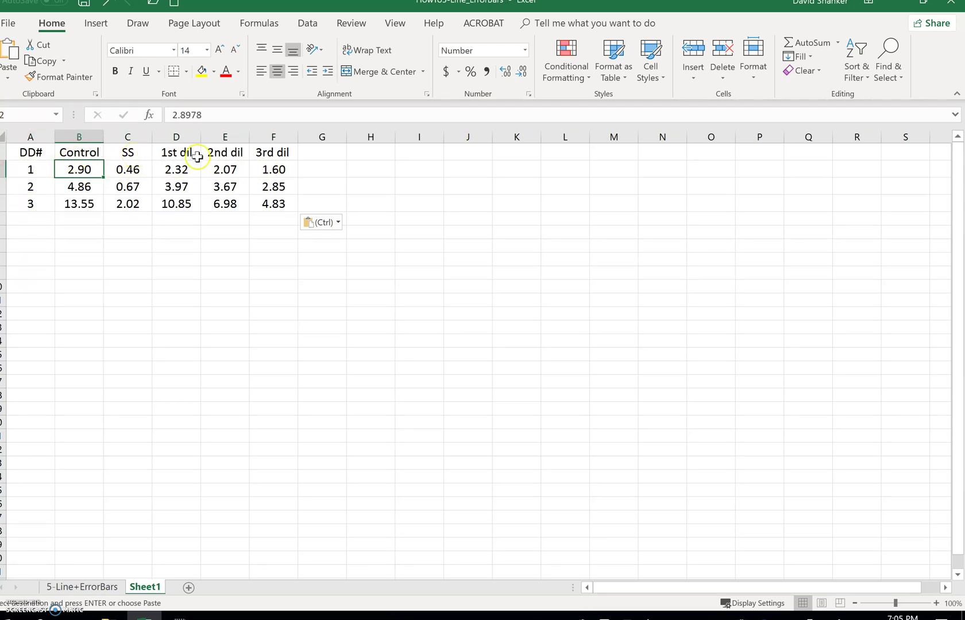
left_click_drag(127, 152, 257, 154)
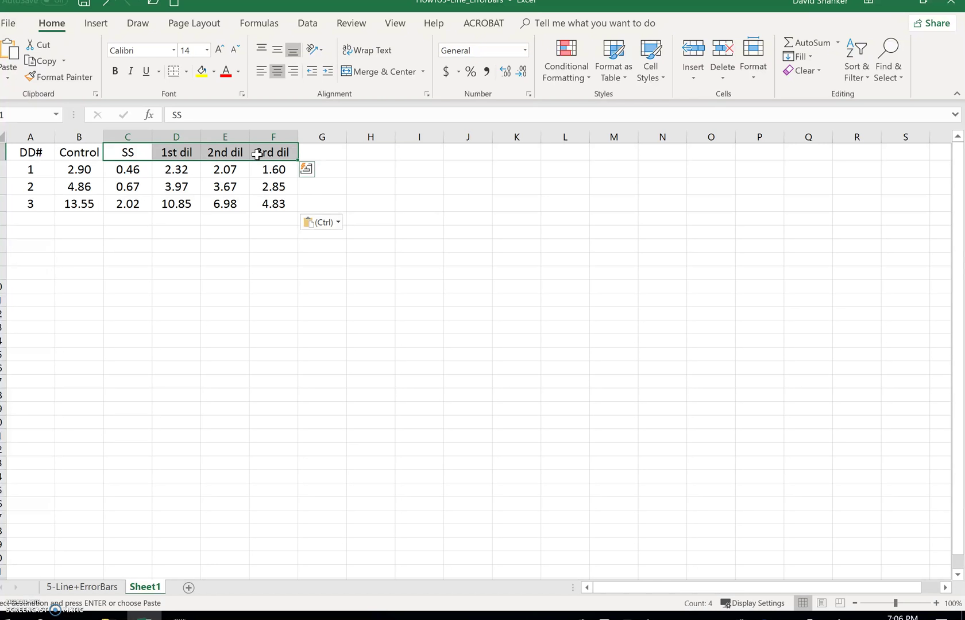
Copy the three standard deviation rows, A16:F18, from 5-Line+ErrorBars and paste them into Sheet1 at A6, keeping the source column widths
left_click(102, 594)
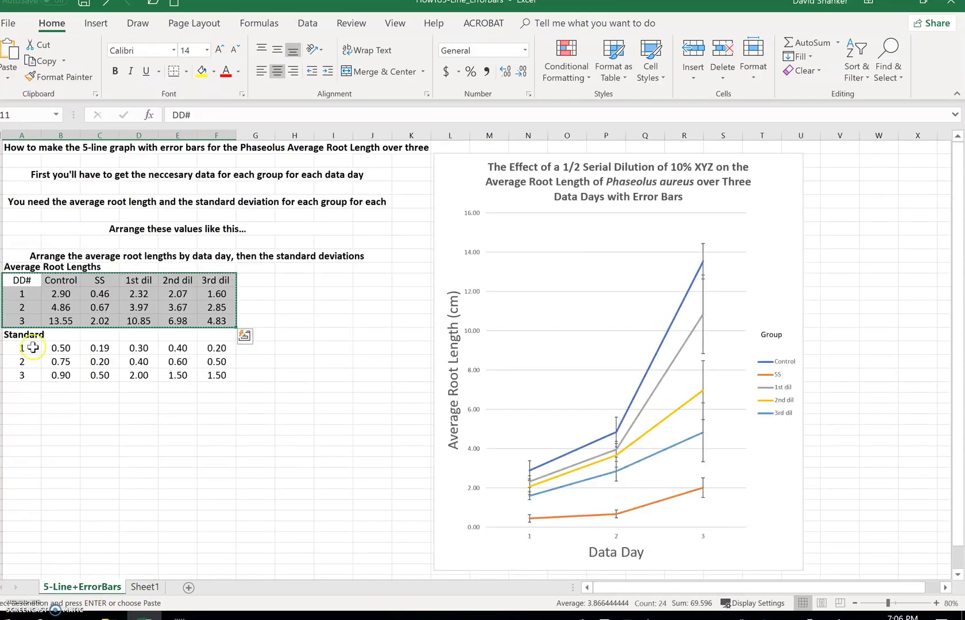
left_click_drag(21, 348, 211, 381)
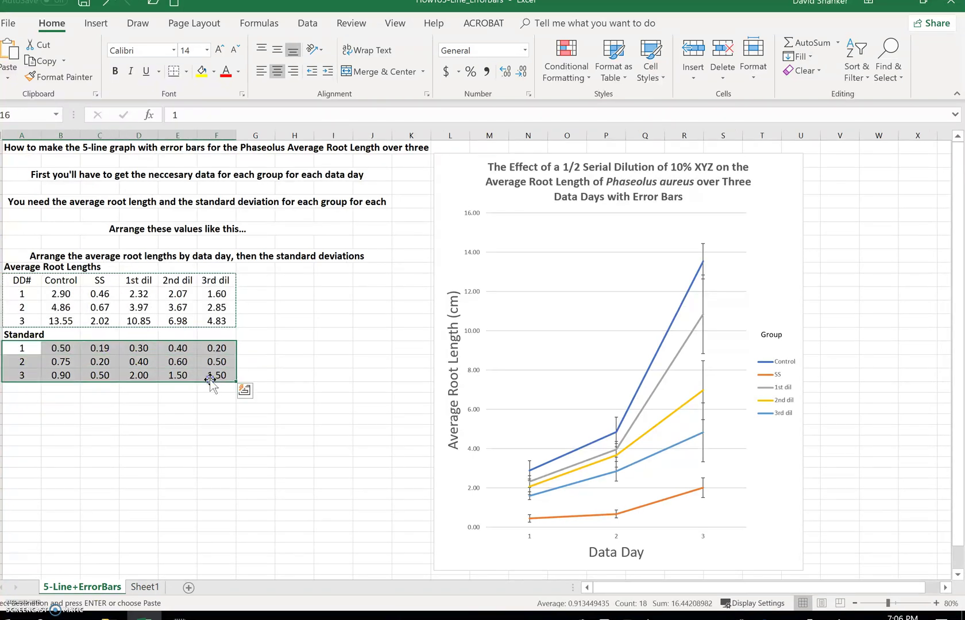
right_click(195, 366)
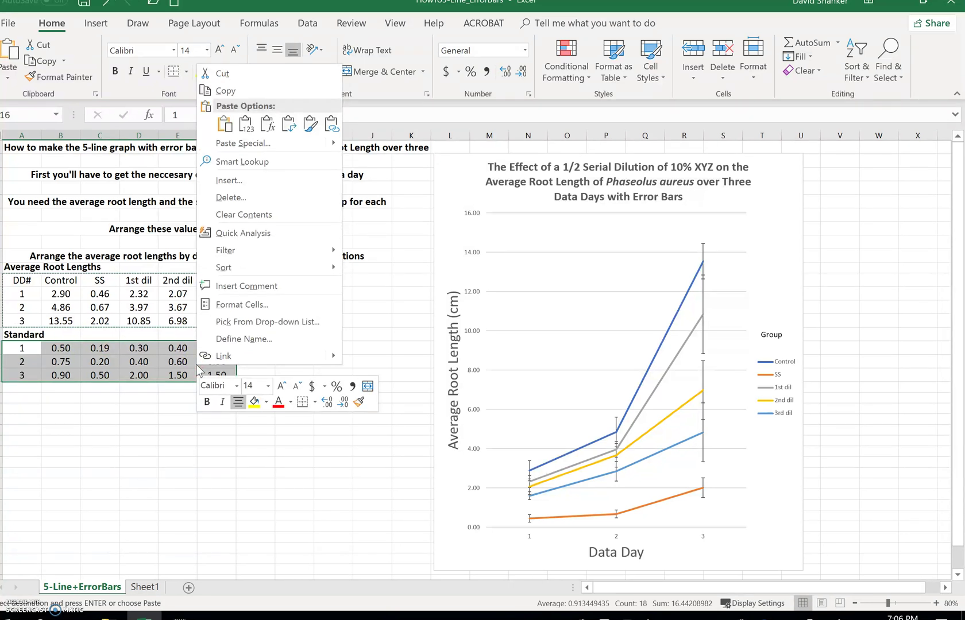
left_click(227, 90)
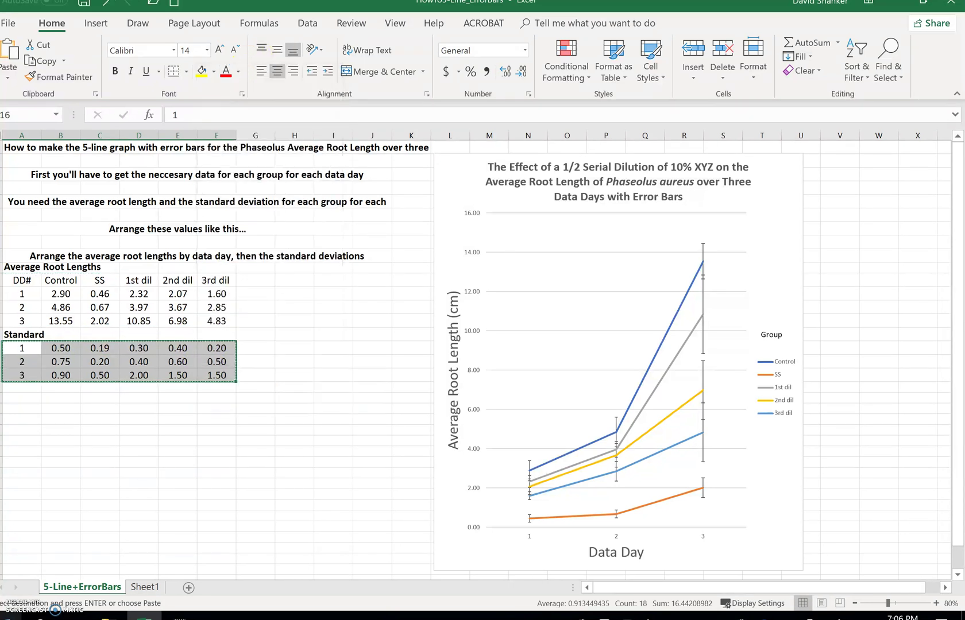
left_click(146, 591)
left_click(31, 229)
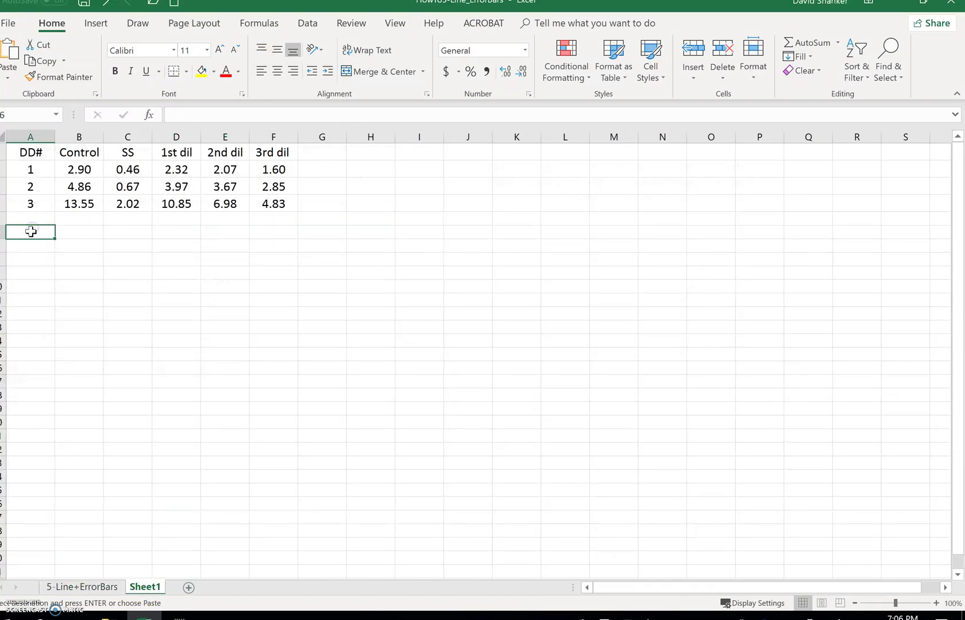
left_click(9, 72)
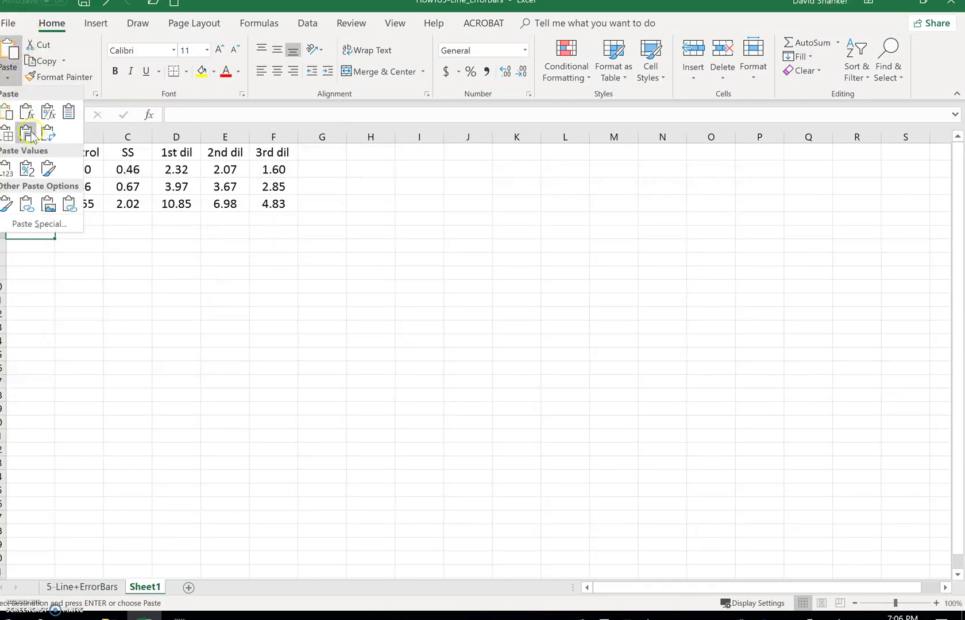
left_click(30, 136)
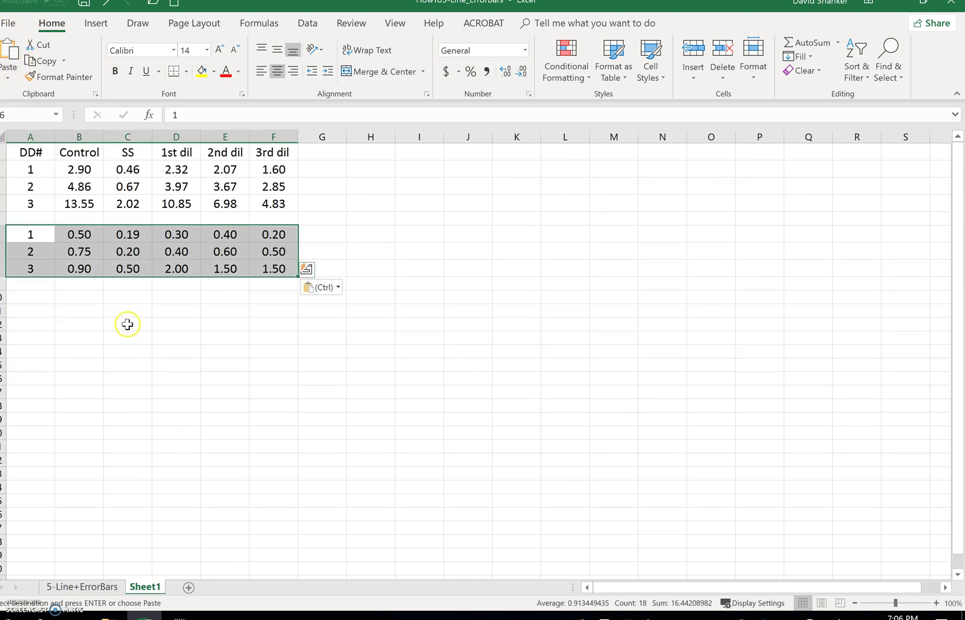
left_click(77, 169)
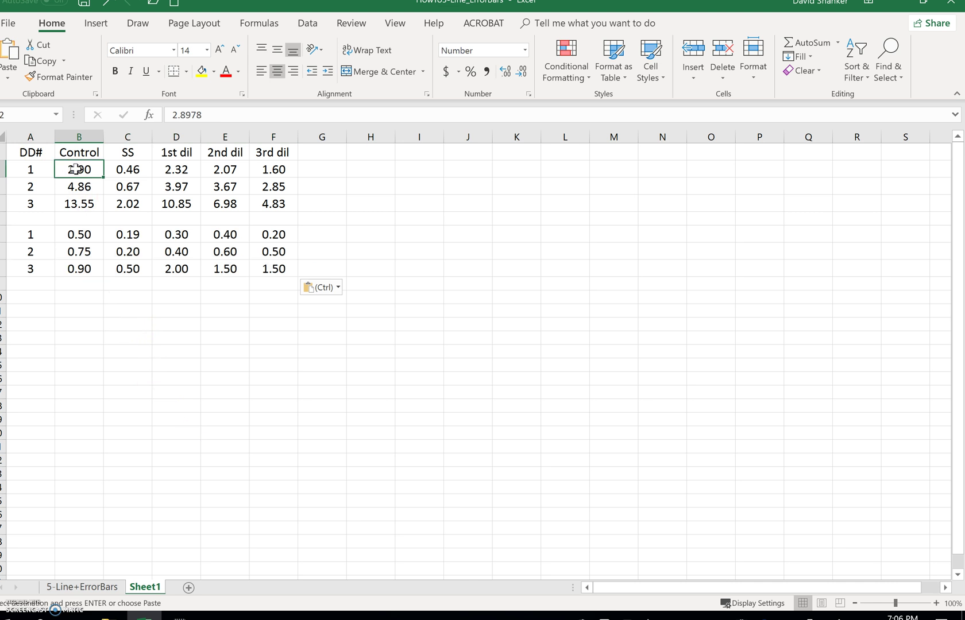
left_click(98, 168)
left_click(79, 233)
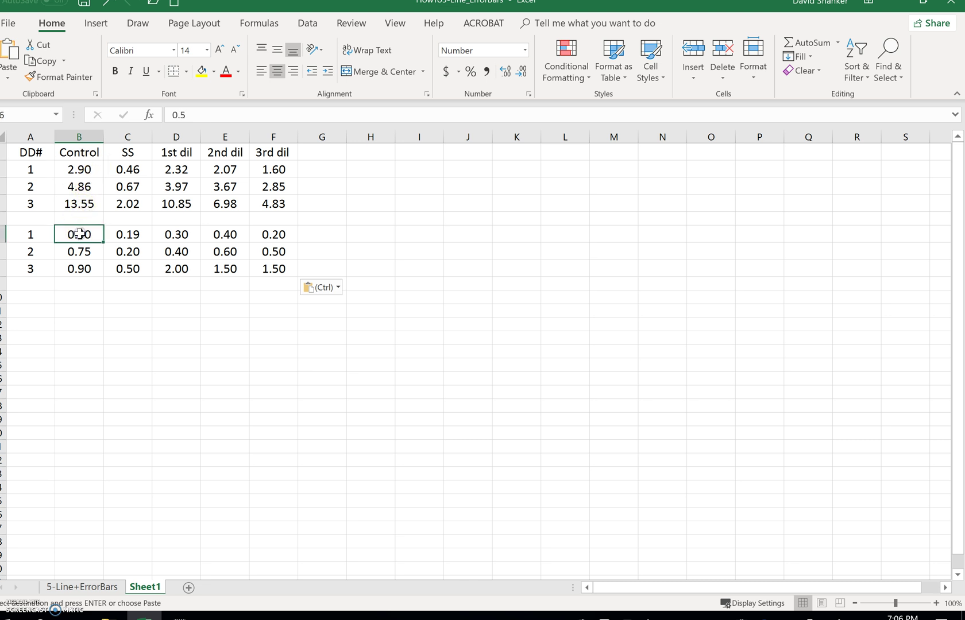
left_click(88, 186)
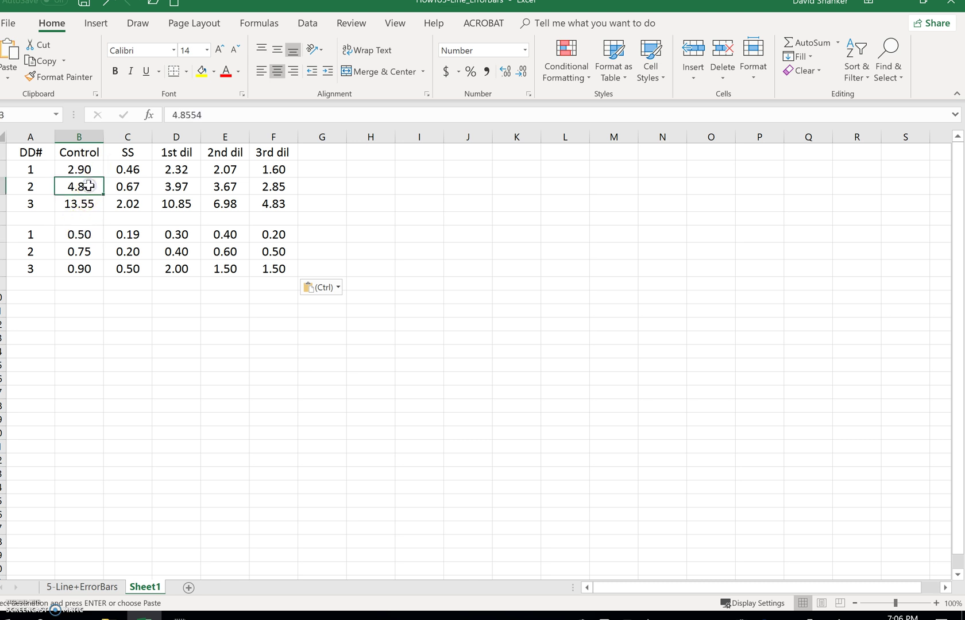
left_click(80, 252)
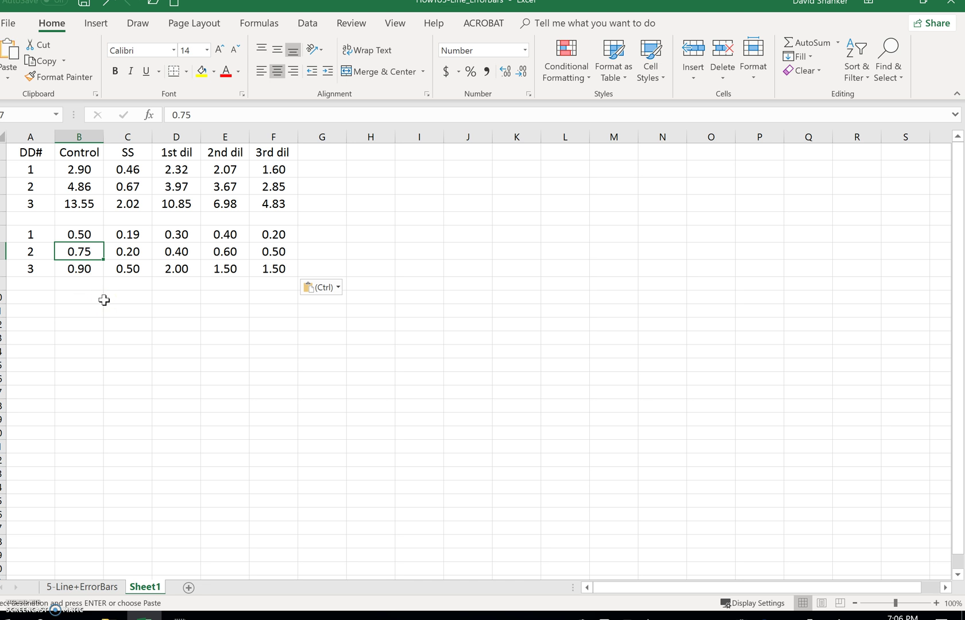
Insert a basic 2-D line chart from the average root lengths in B2:F4 and switch its rows and columns
left_click_drag(77, 166, 267, 205)
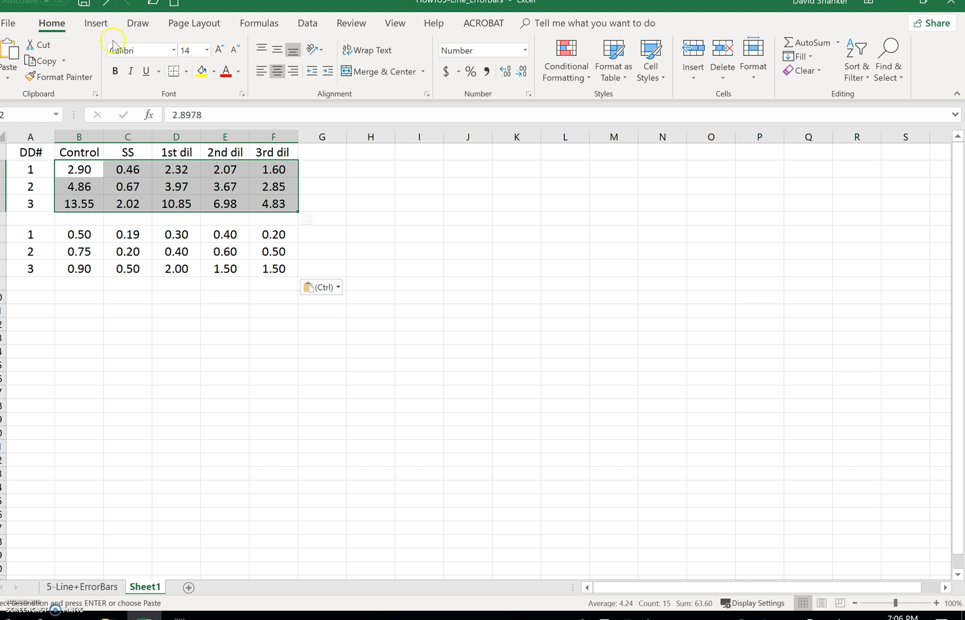
left_click(95, 24)
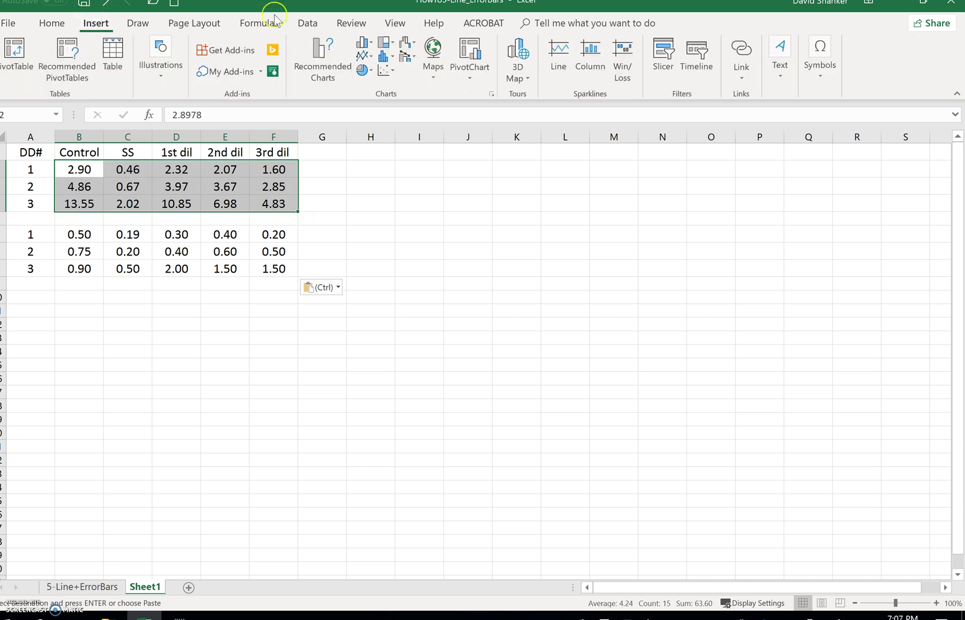
left_click(364, 57)
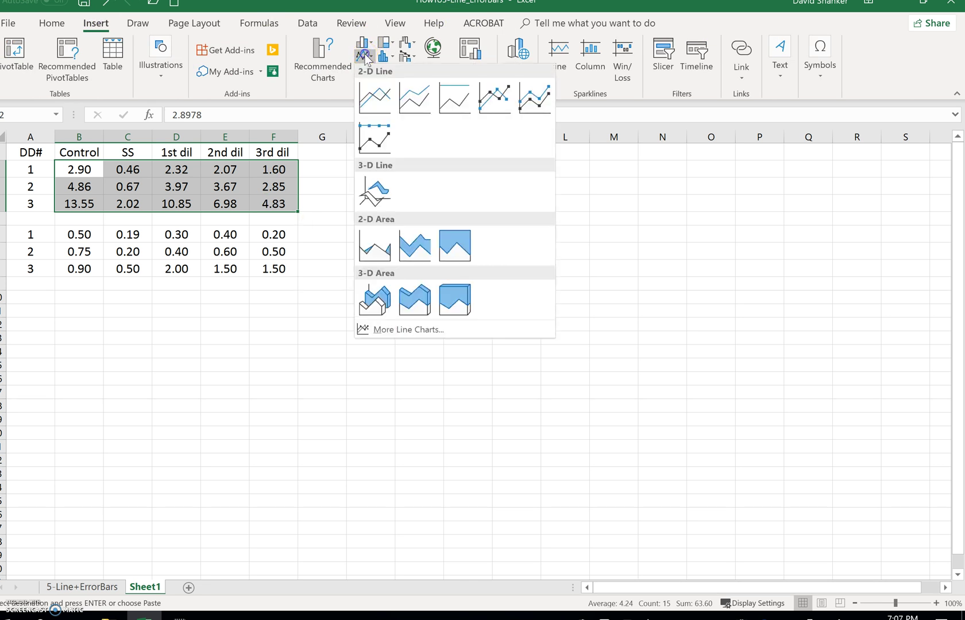
left_click(378, 96)
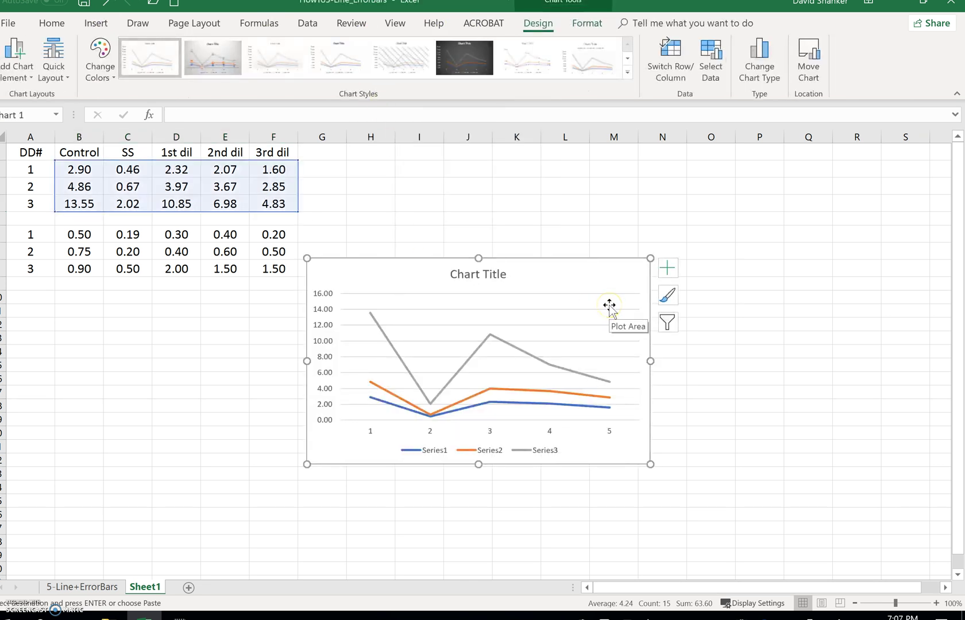
left_click(677, 63)
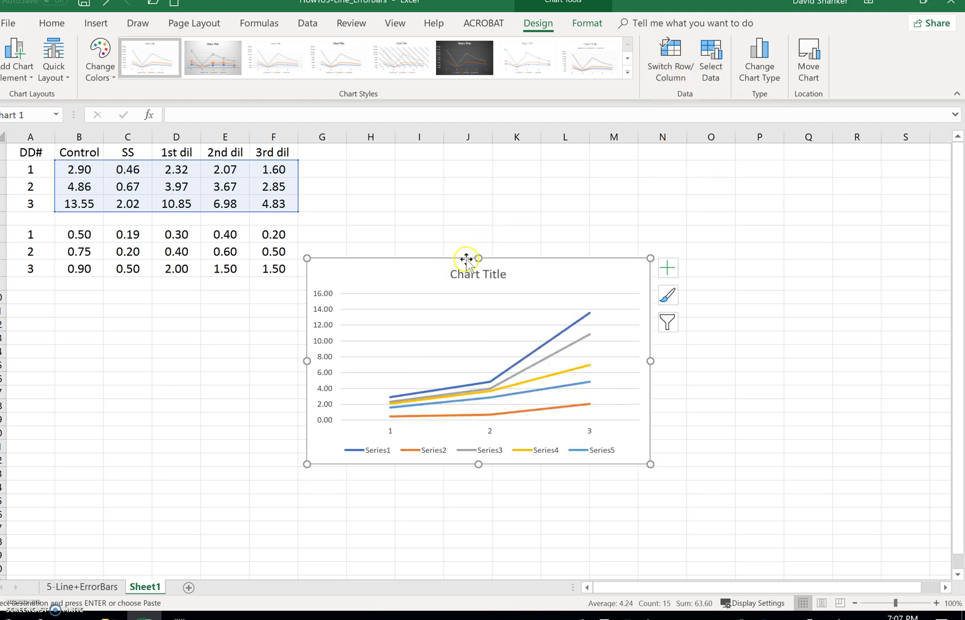
Make the chart taller by extending it up to about row 1, and move it beside the data to start near column I
left_click_drag(478, 258, 478, 178)
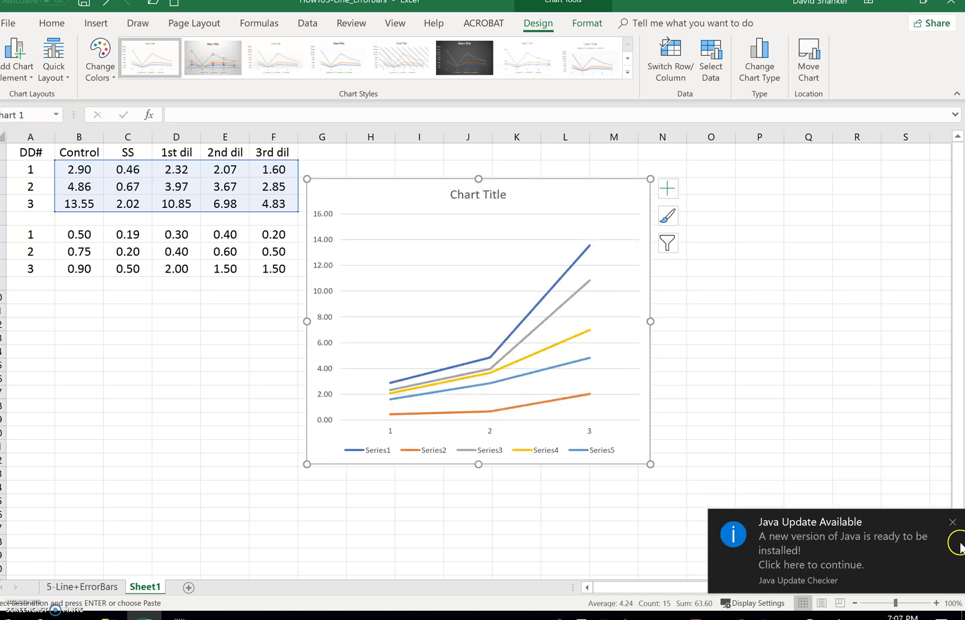
left_click(952, 524)
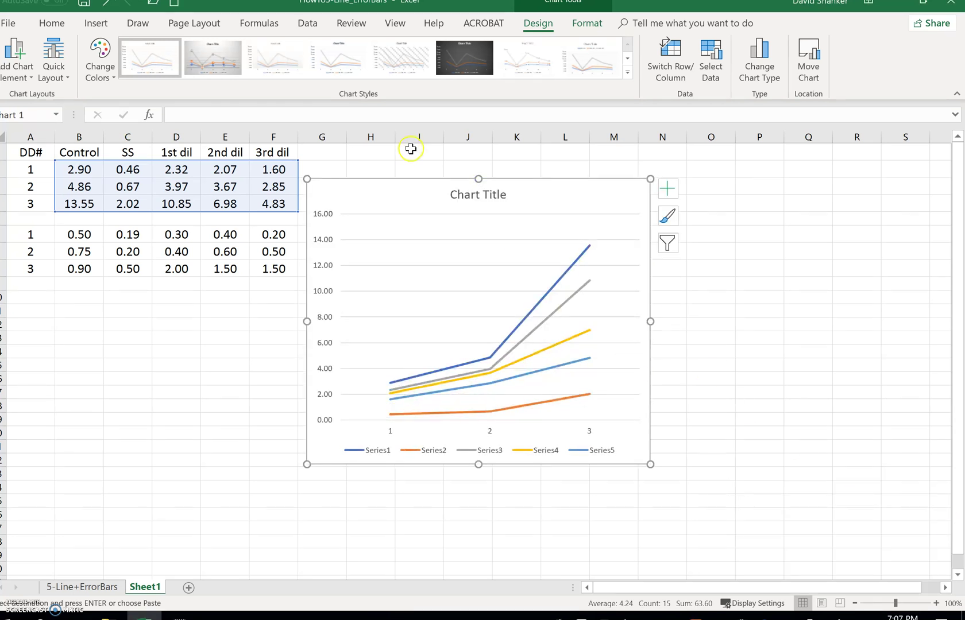
left_click_drag(437, 181, 534, 190)
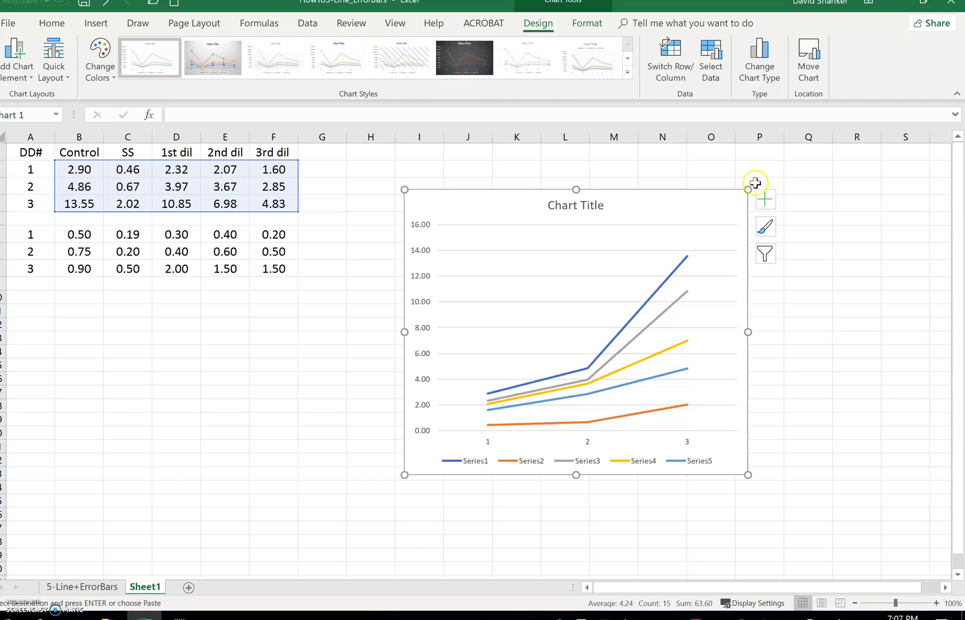
left_click_drag(575, 192, 570, 158)
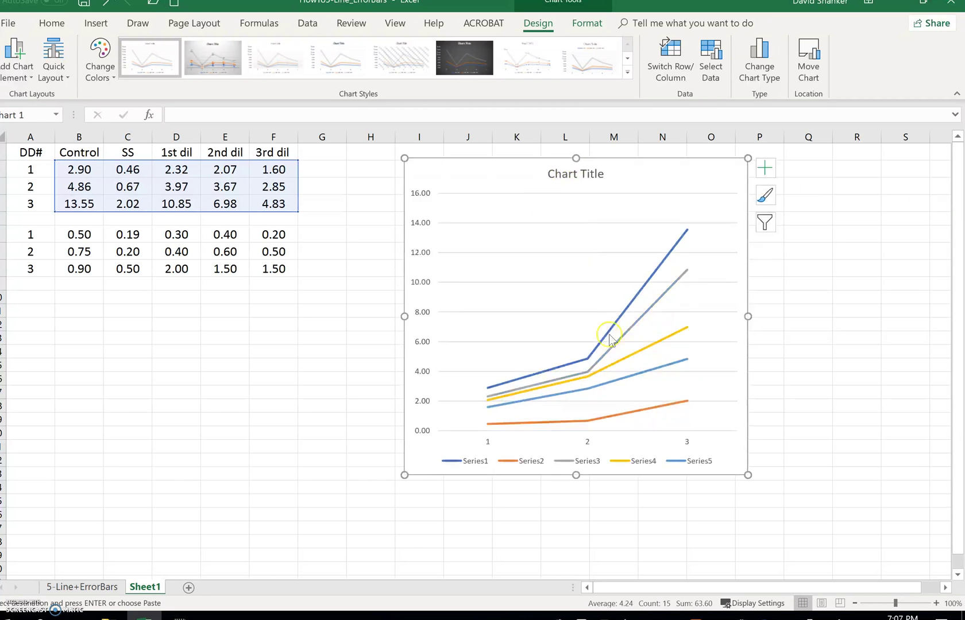
Extend the chart's lower edge to about row 27 and add error bars to the Control line
left_click_drag(577, 475, 577, 537)
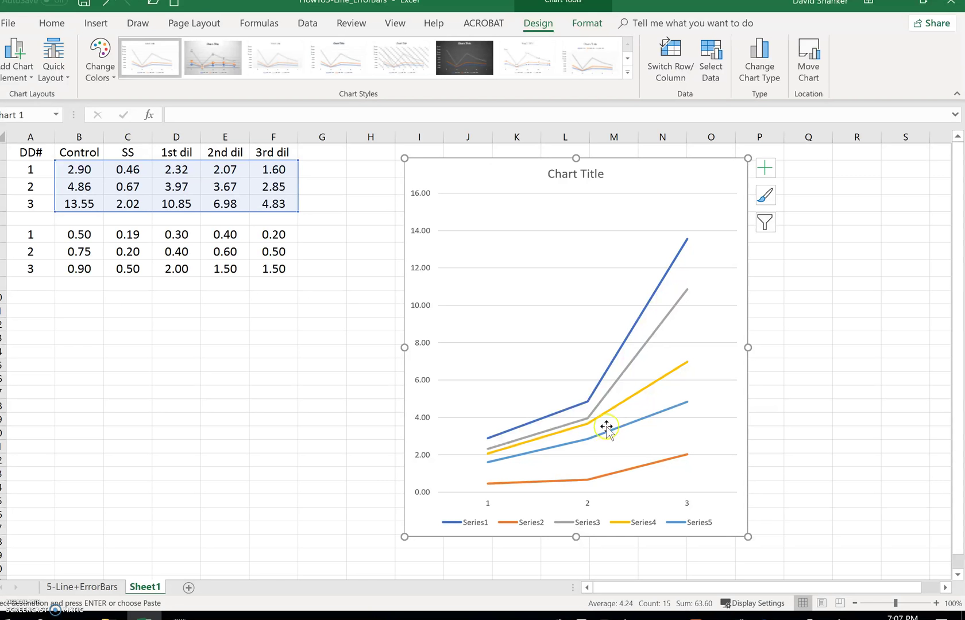
left_click(623, 346)
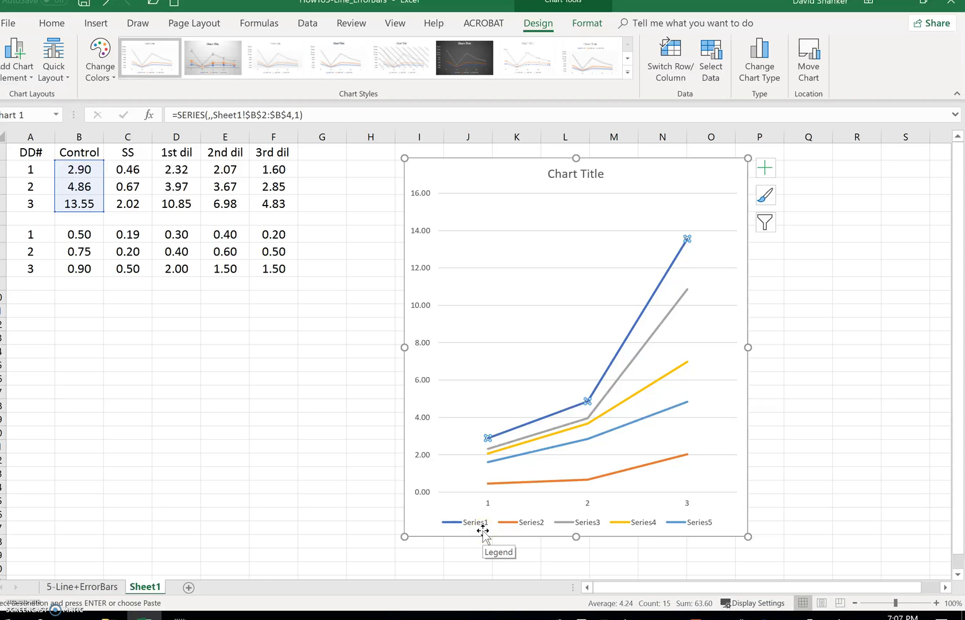
right_click(595, 390)
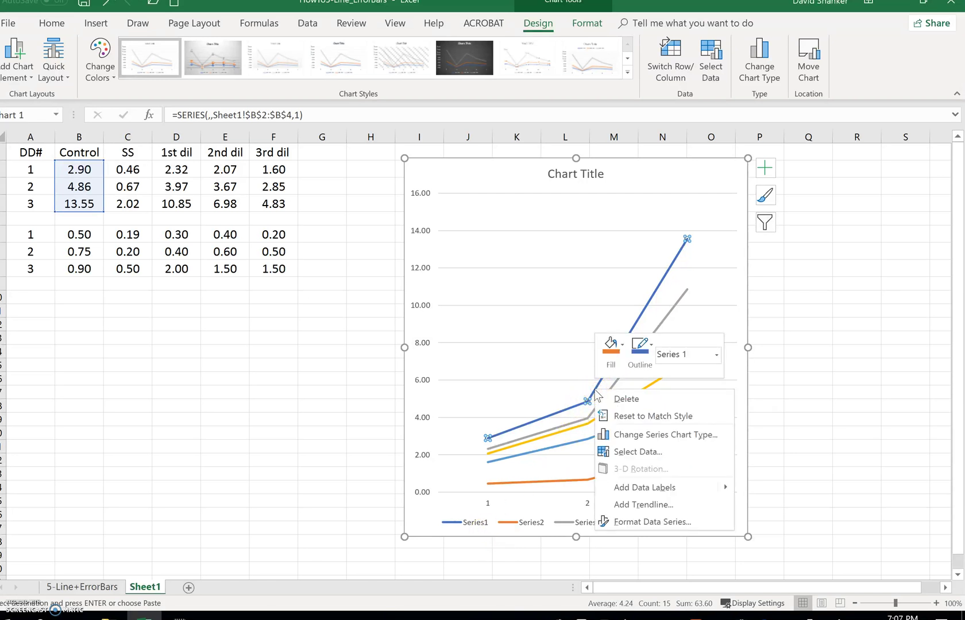
left_click(766, 168)
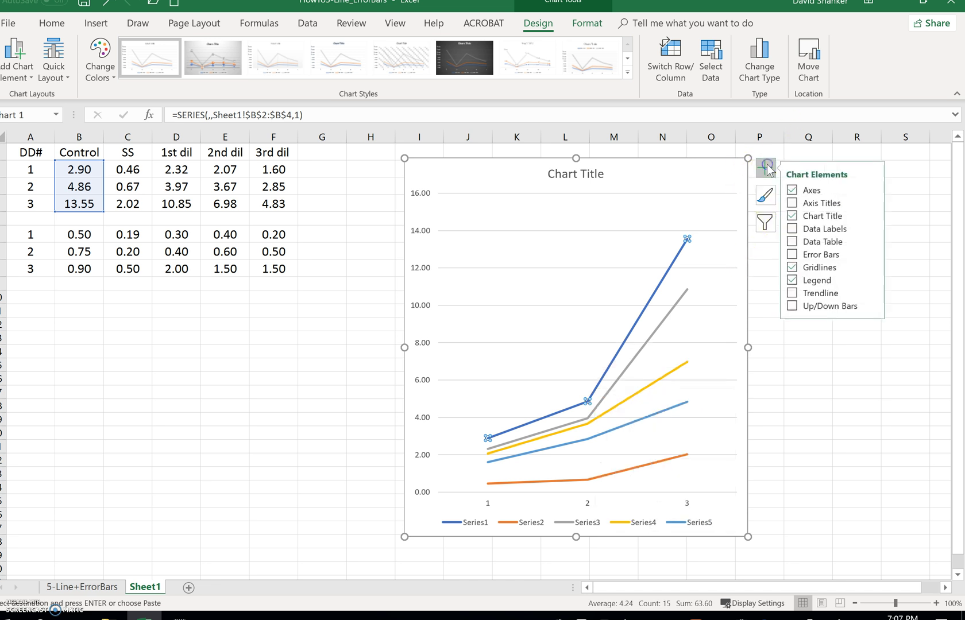
left_click(768, 169)
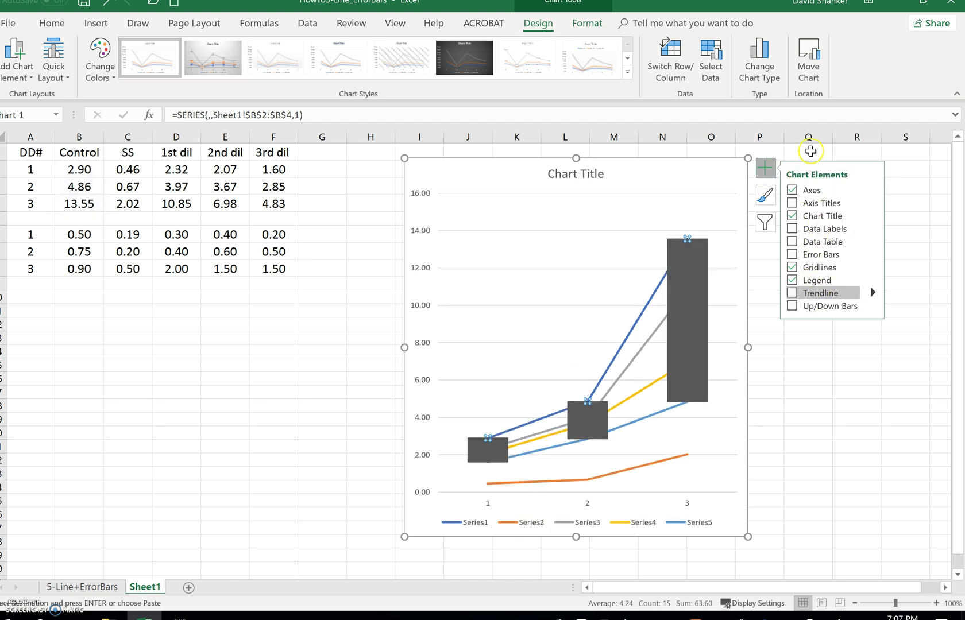
left_click(793, 254)
Set the Control line's error bars to custom amounts, using B6:B8 for both the positive and negative error values
left_click(873, 254)
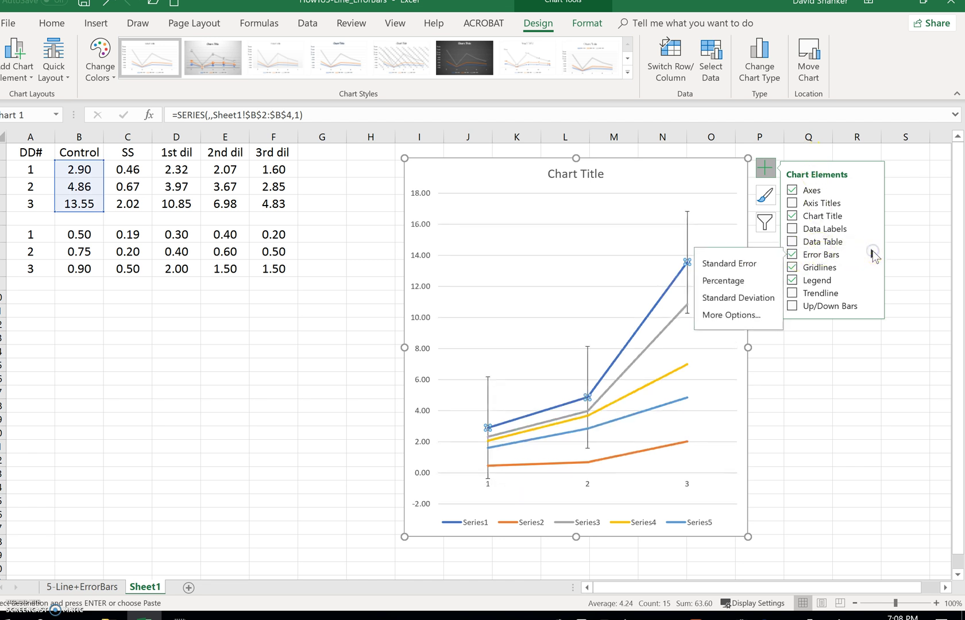
left_click(718, 317)
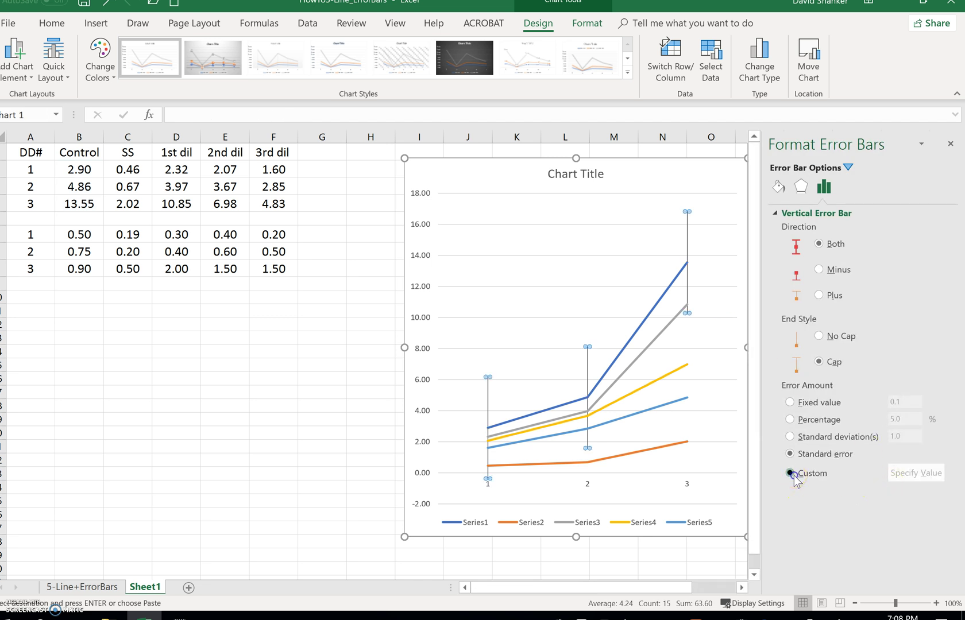
left_click(791, 473)
left_click(912, 475)
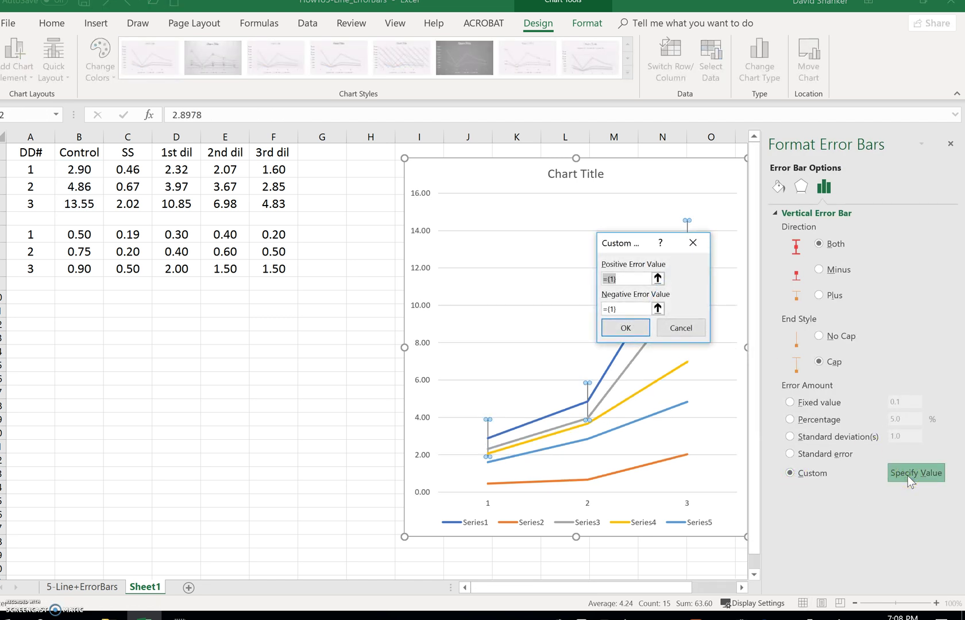
left_click(180, 272)
left_click_drag(77, 235, 76, 269)
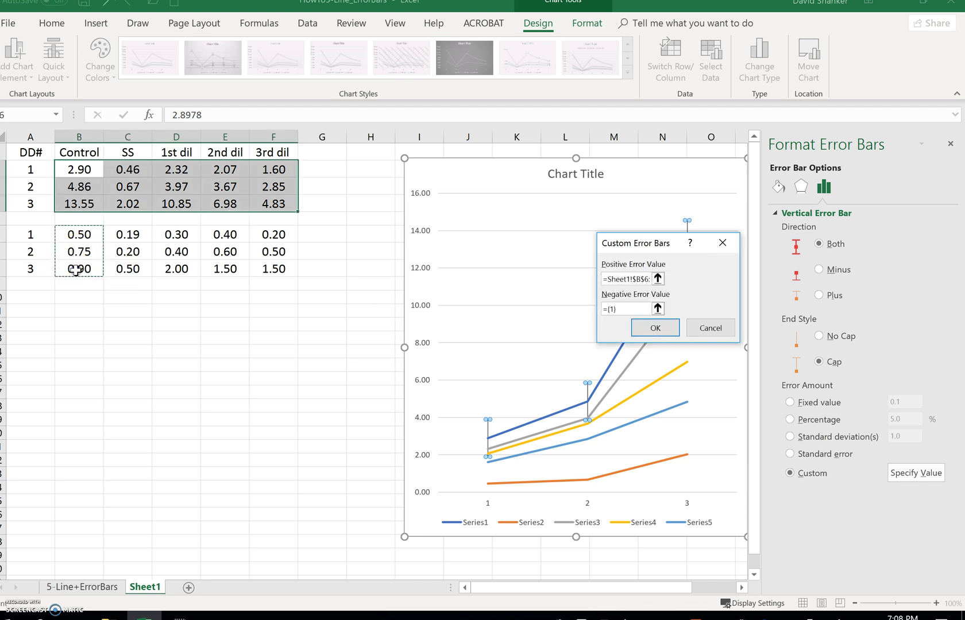
left_click(658, 309)
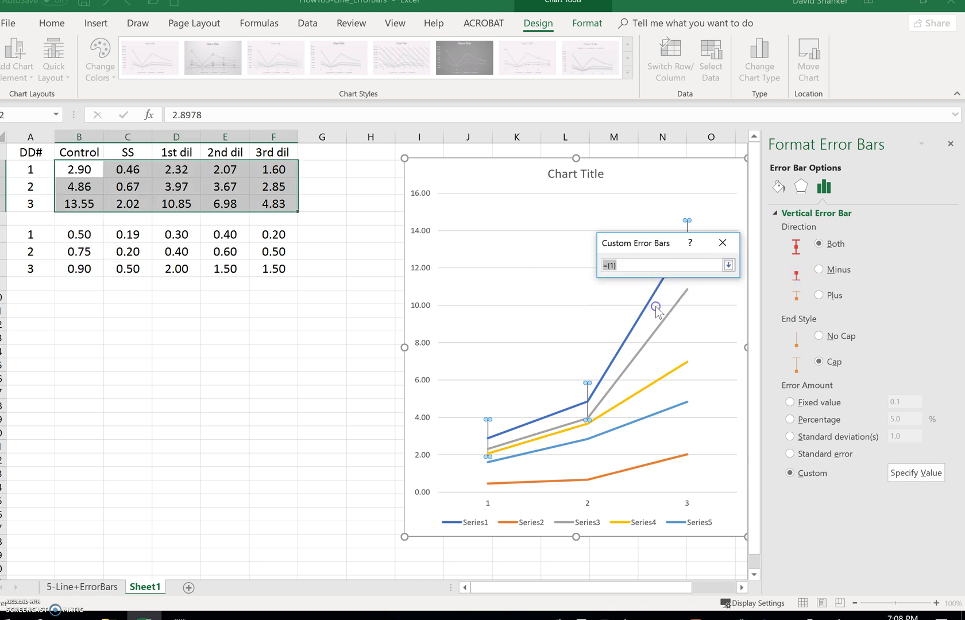
left_click_drag(79, 234, 80, 268)
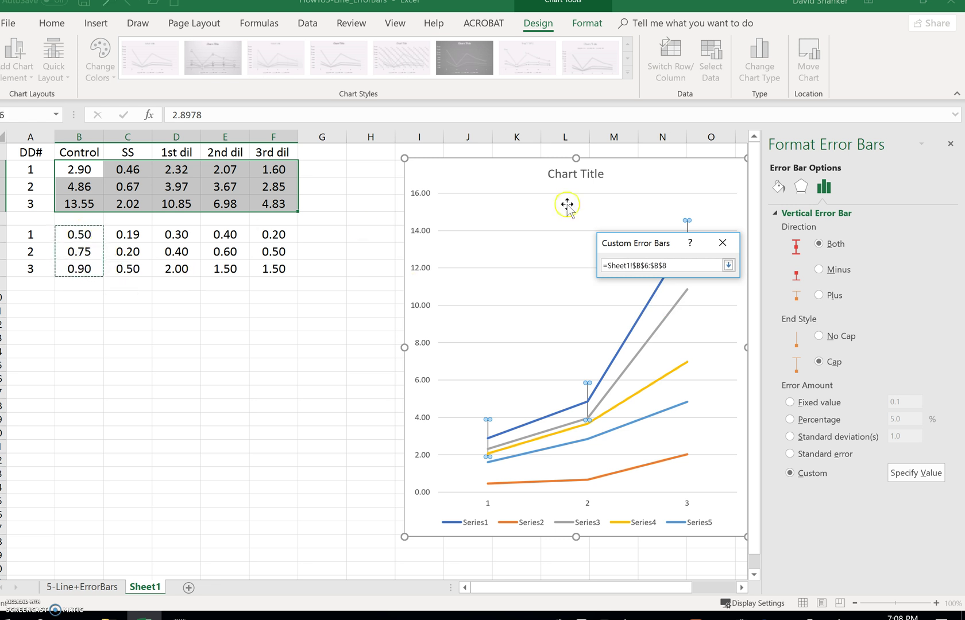
left_click(730, 265)
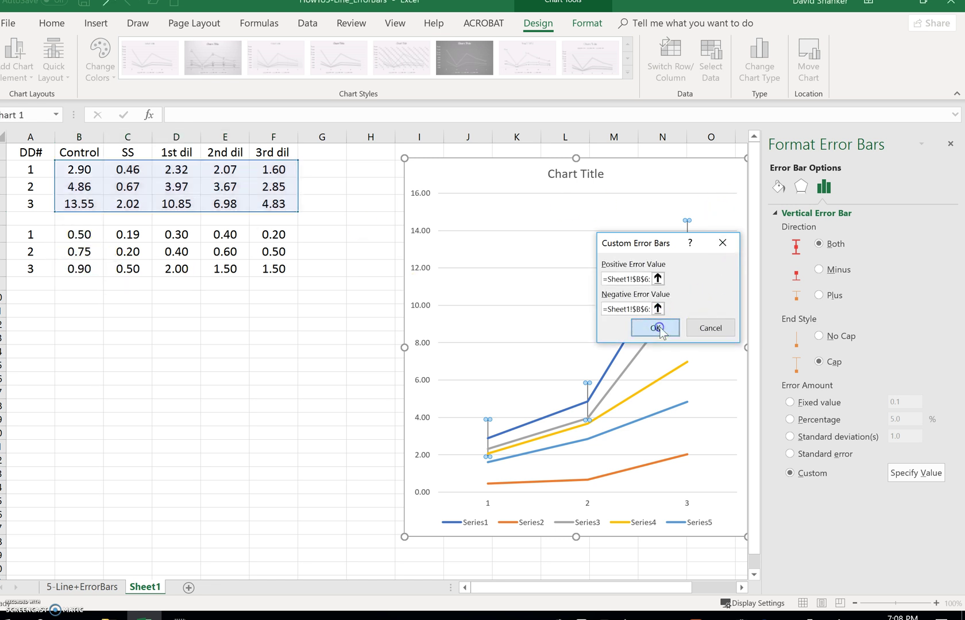
left_click(665, 328)
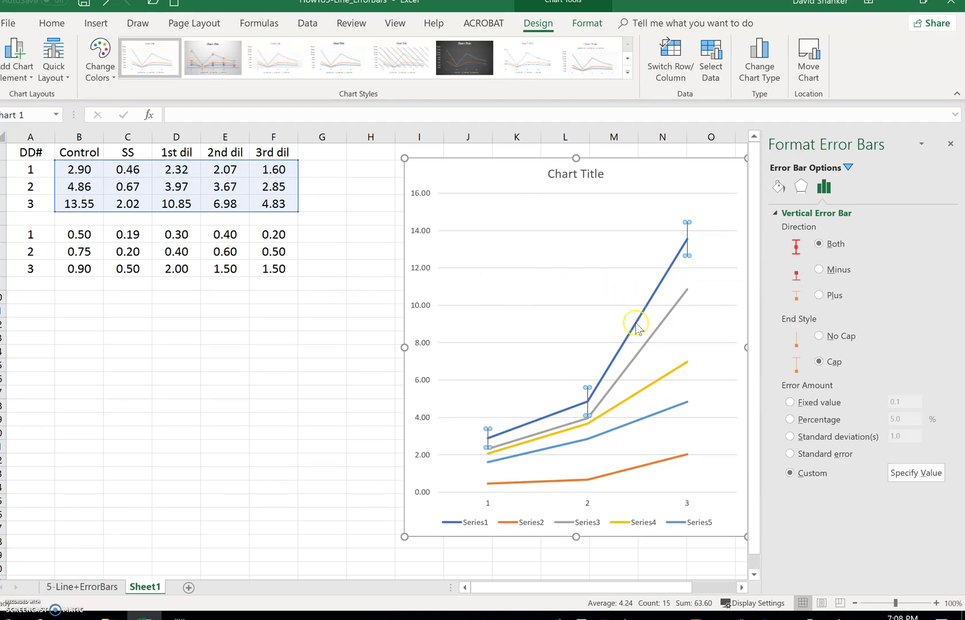
Add error bars to the 1st dil line, the grey series
left_click(644, 350)
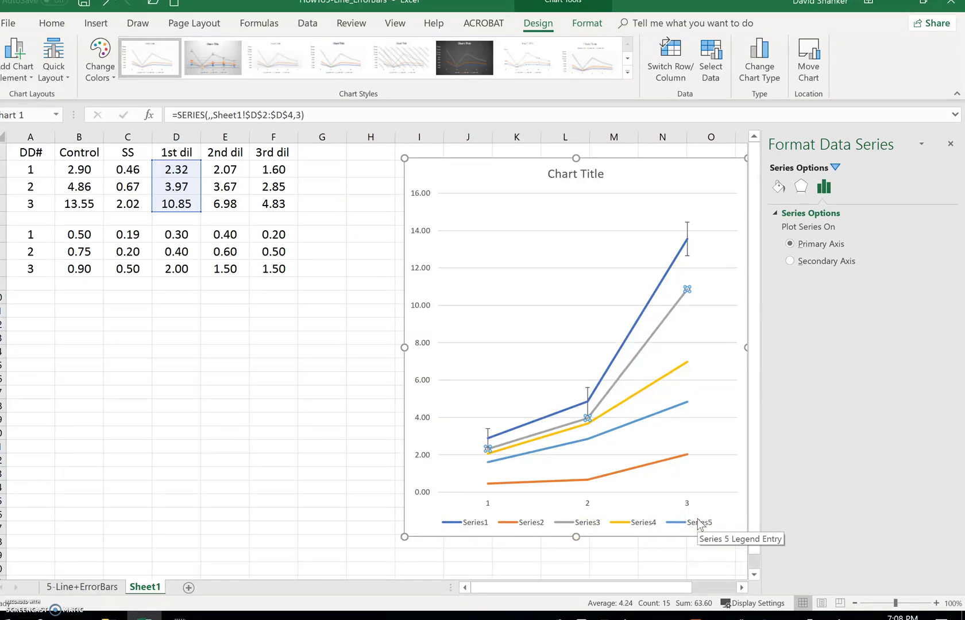
right_click(673, 307)
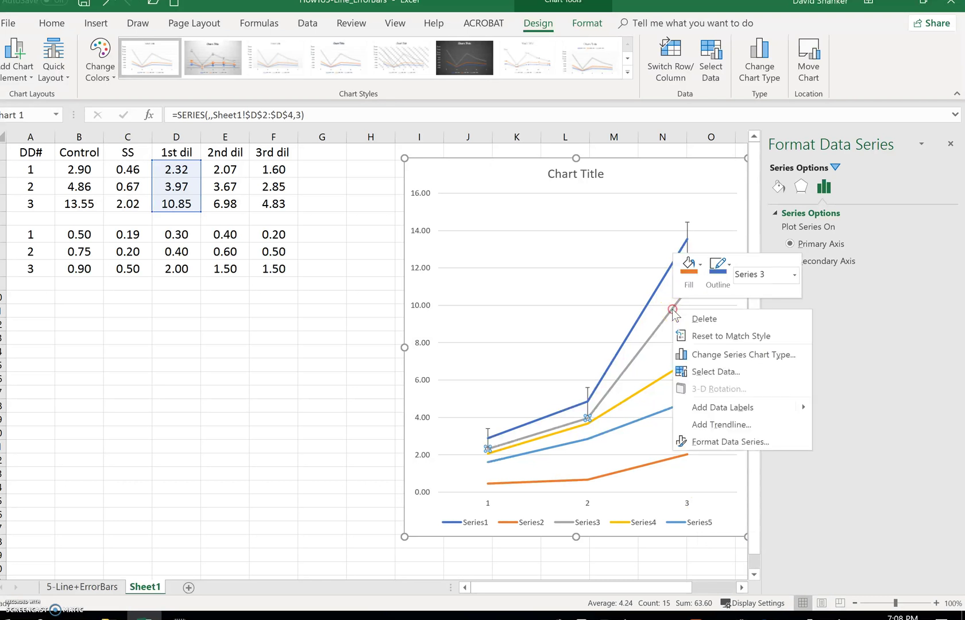
left_click(949, 147)
left_click(949, 147)
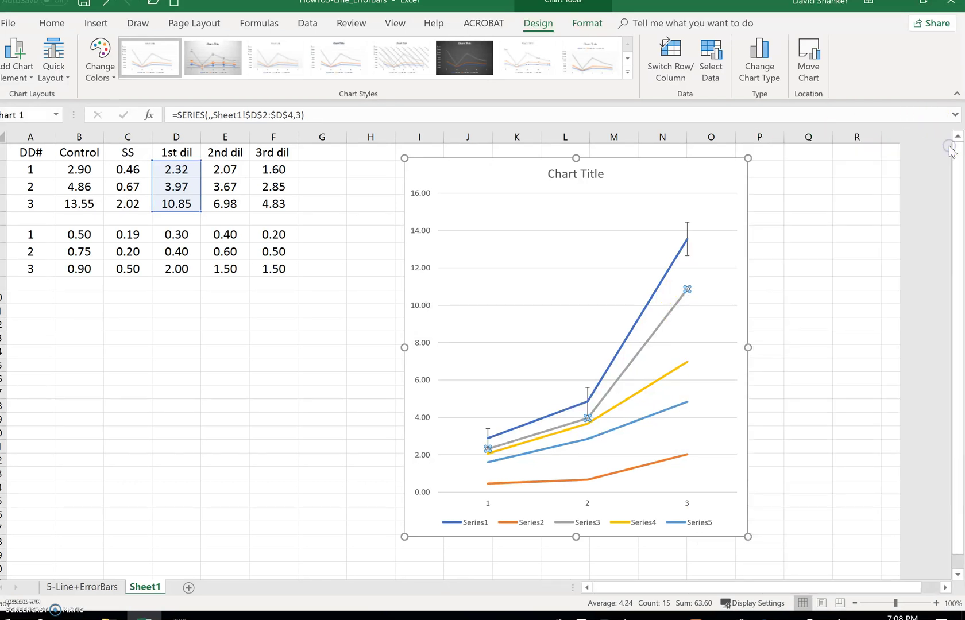
left_click(763, 170)
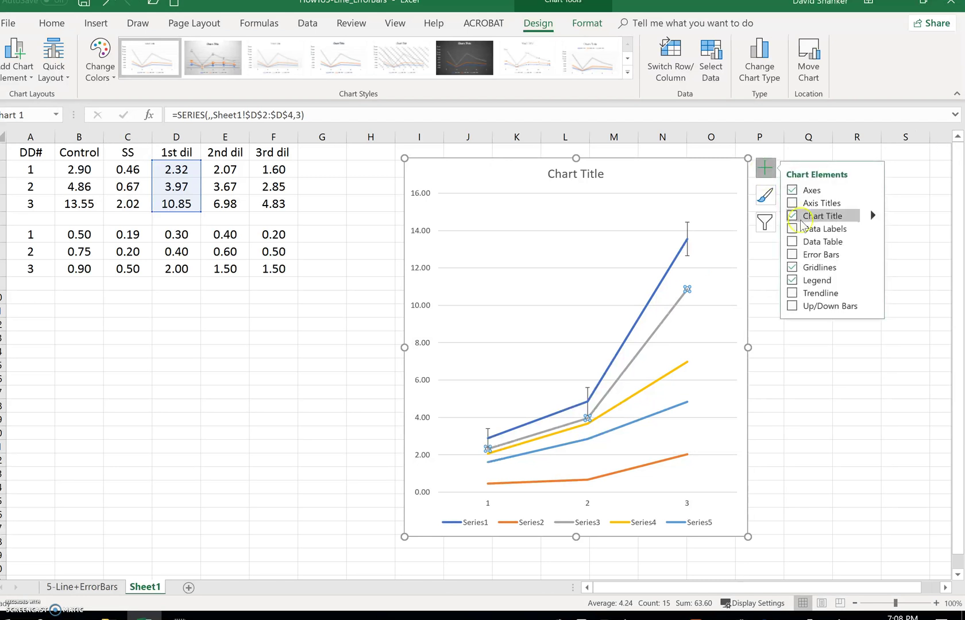
left_click(801, 257)
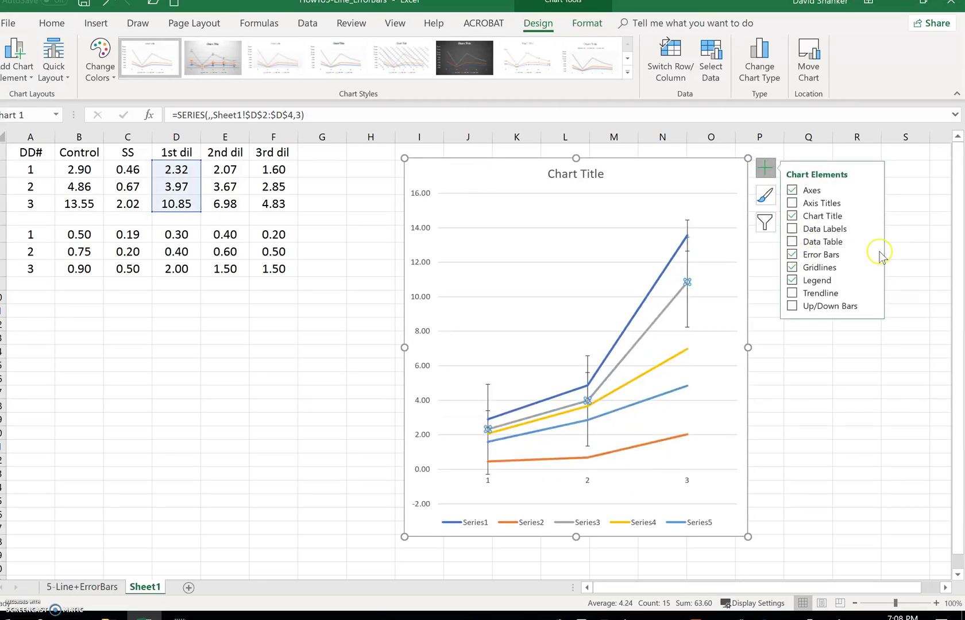
Set the 1st dil line's error bars to custom amounts, using D6:D8 for both the positive and negative error values
left_click(872, 256)
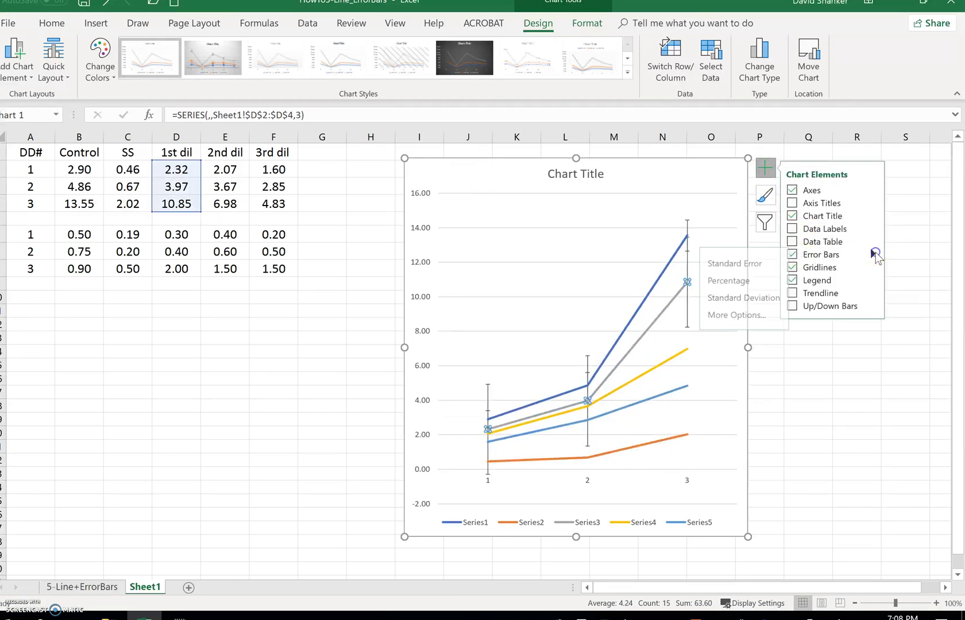
left_click(719, 317)
left_click(801, 474)
left_click(888, 477)
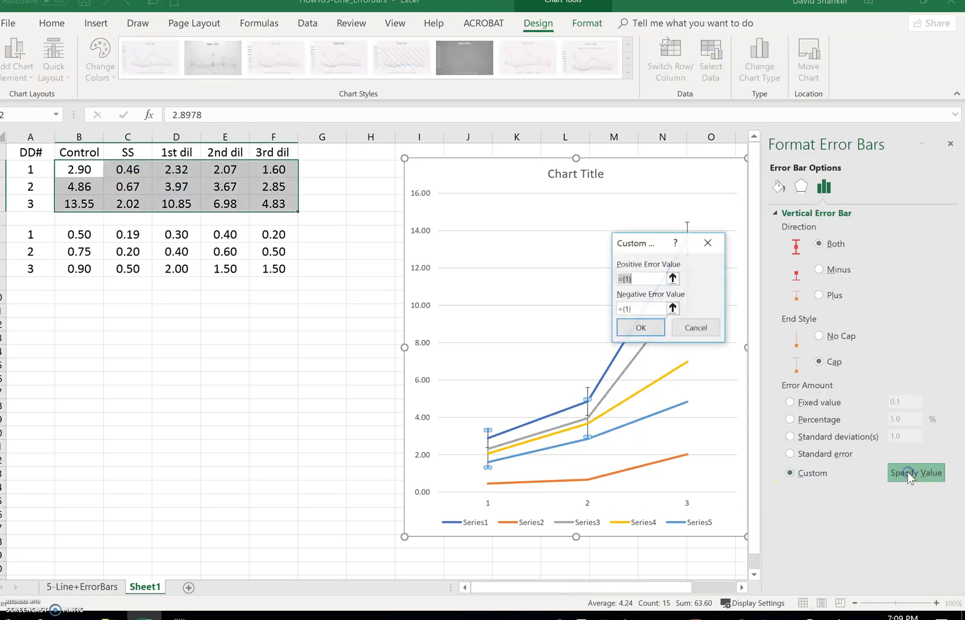
left_click_drag(120, 236, 176, 270)
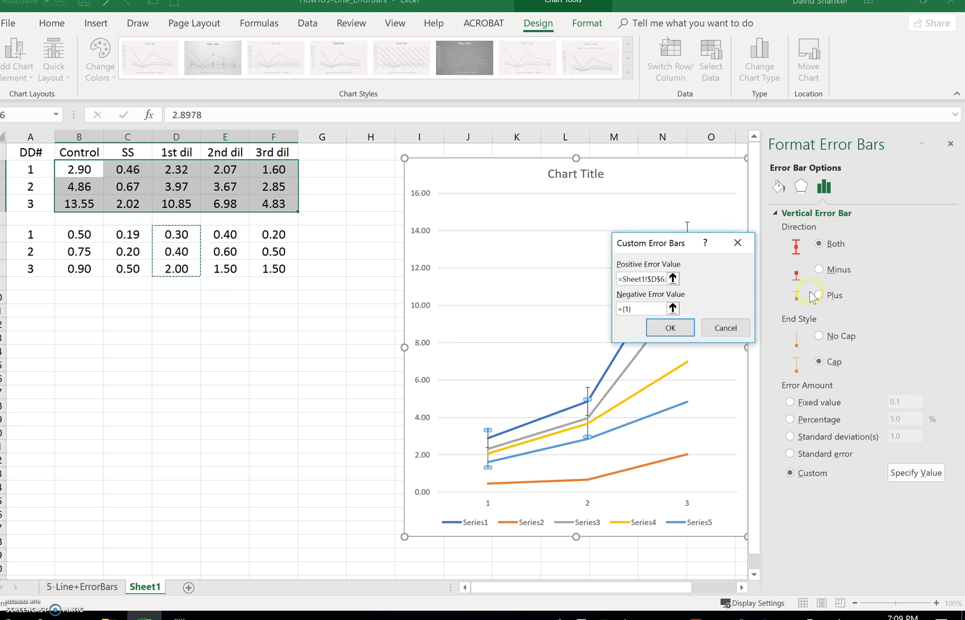
left_click(672, 308)
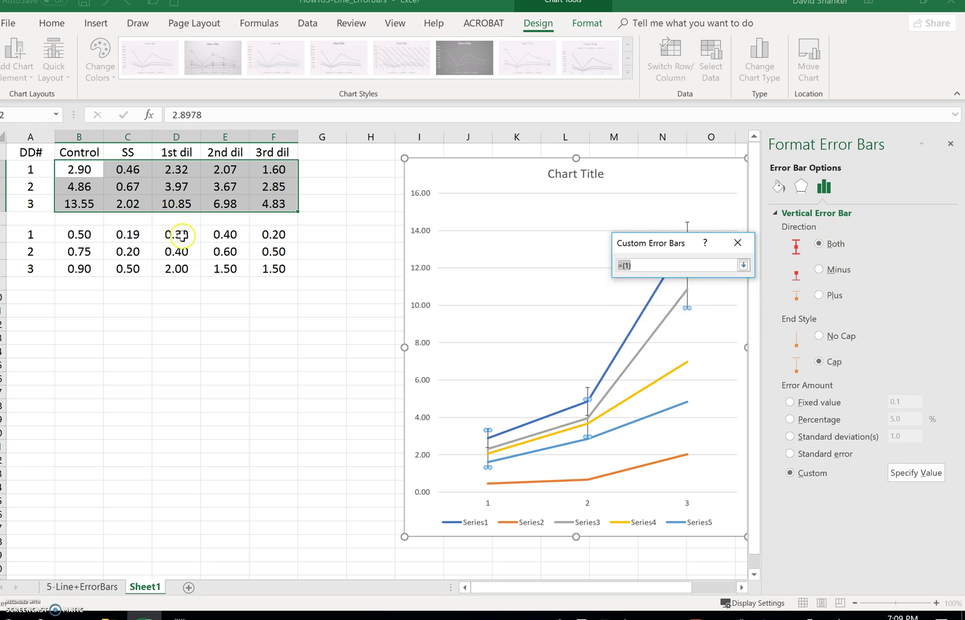
left_click_drag(181, 235, 181, 267)
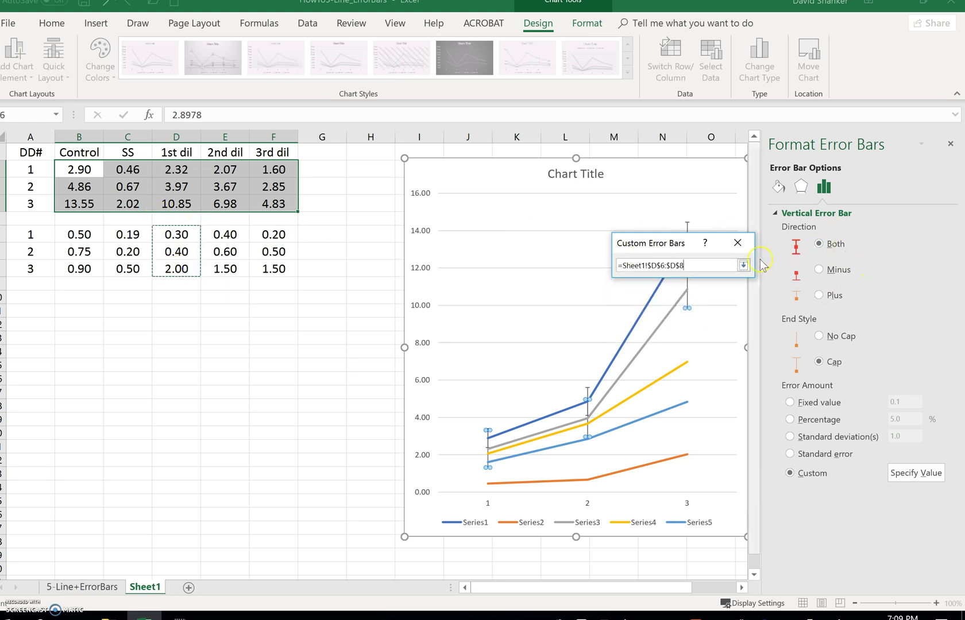
left_click(743, 264)
left_click(672, 328)
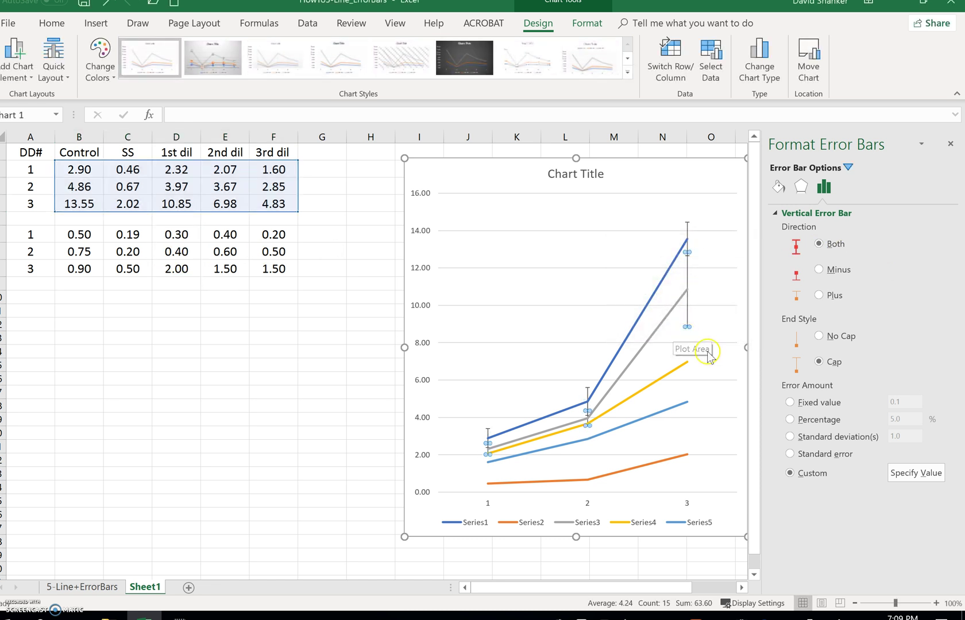
Add error bars to the 2nd dil line, the yellow series
left_click(638, 355)
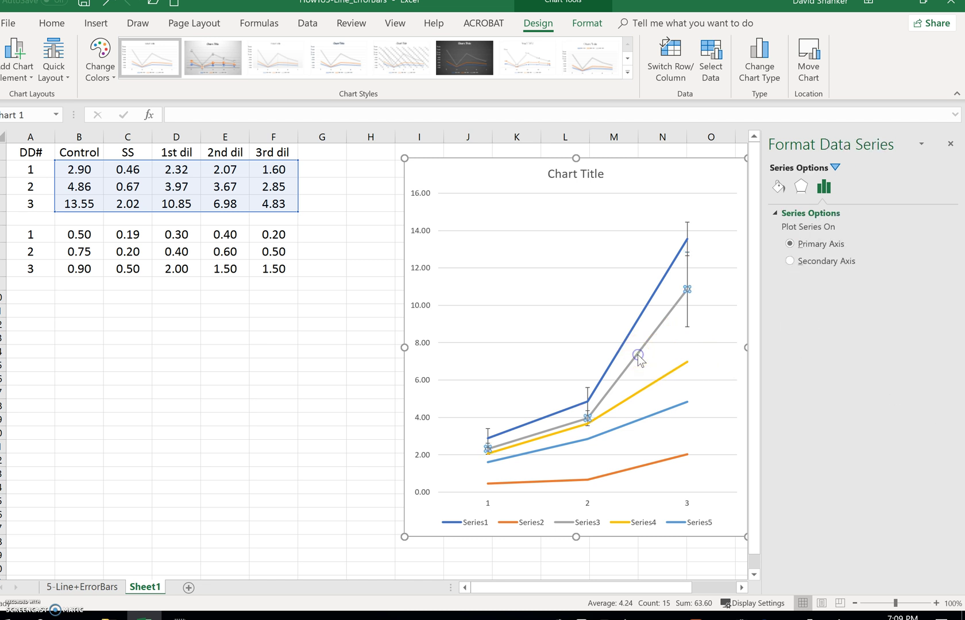
left_click(641, 388)
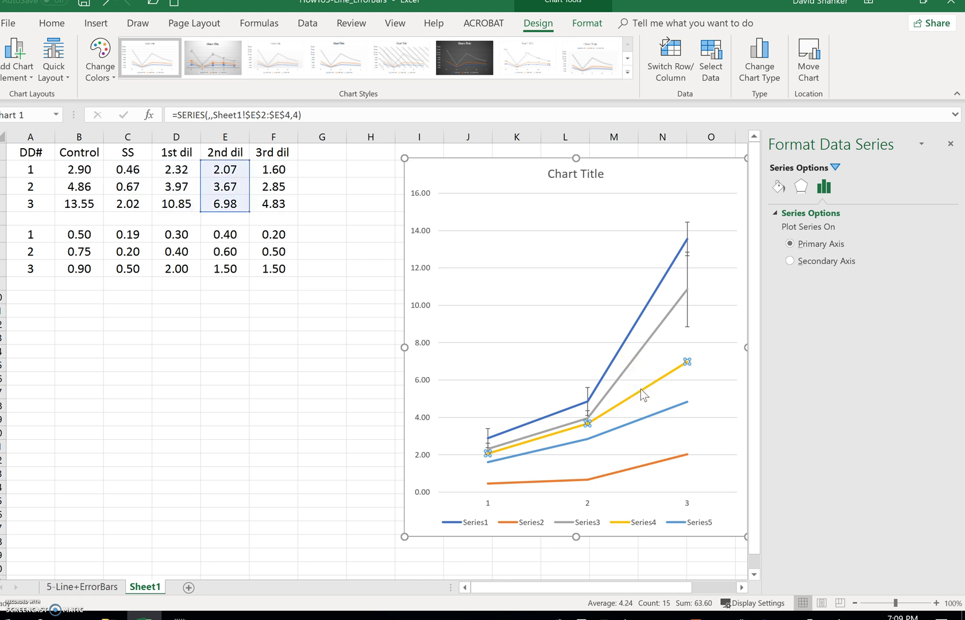
left_click(951, 144)
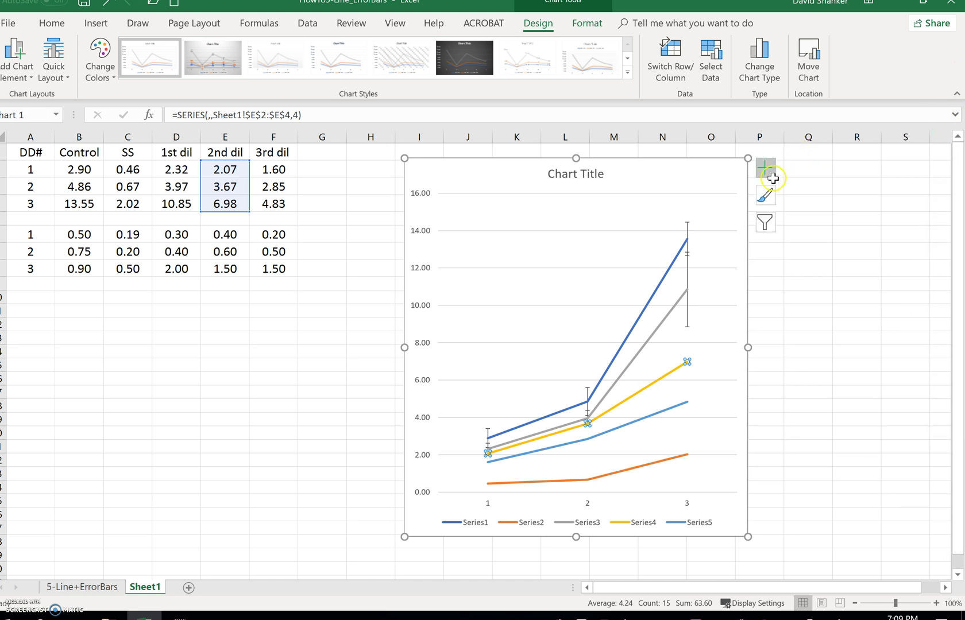
left_click(765, 170)
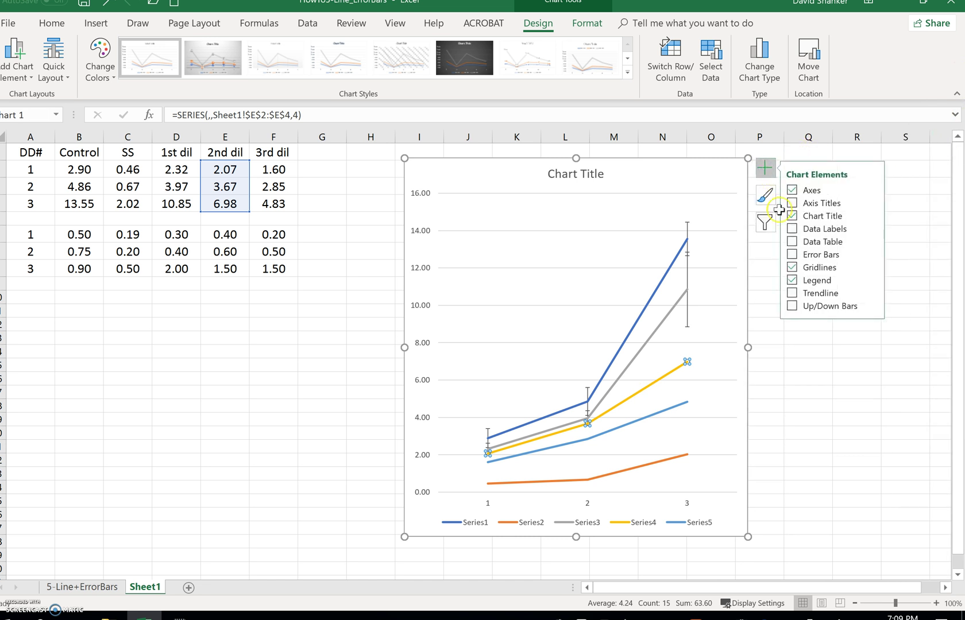
left_click(821, 255)
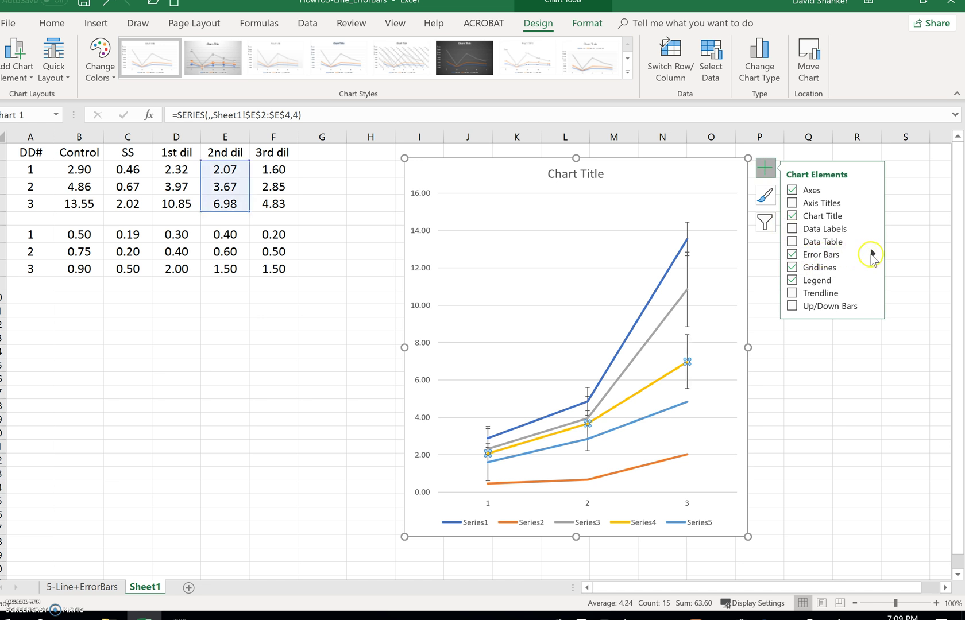
Set the 2nd dil line's error bars to custom amounts, using E6:E8 for both the positive and negative error values
left_click(871, 255)
left_click(722, 317)
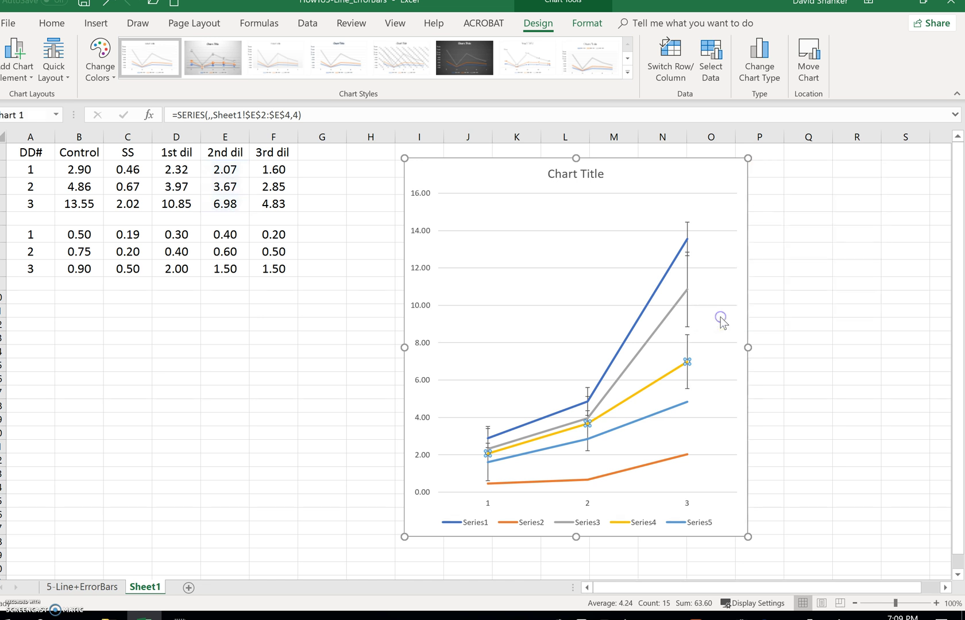
left_click(790, 472)
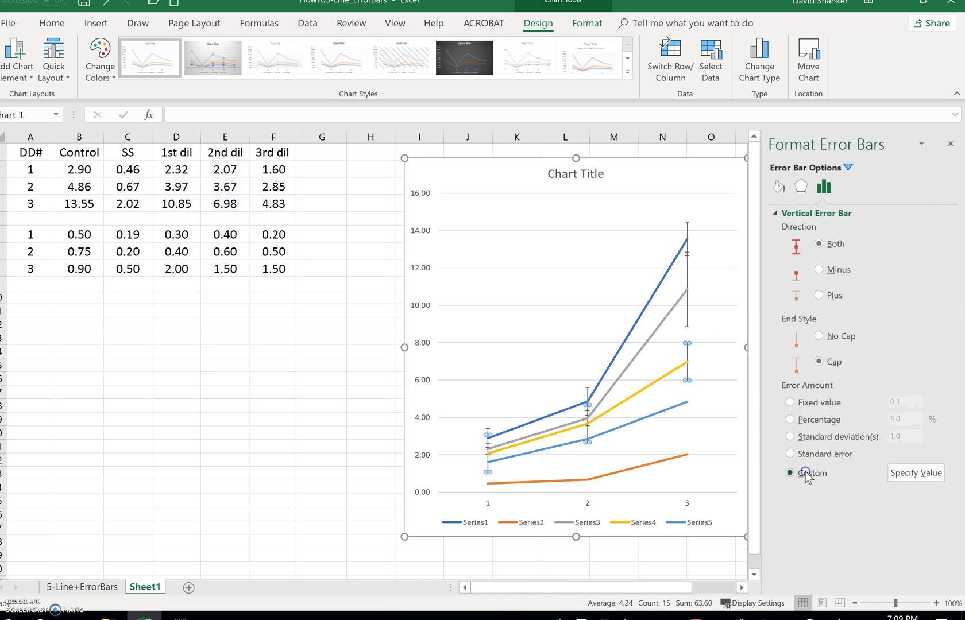
left_click(916, 474)
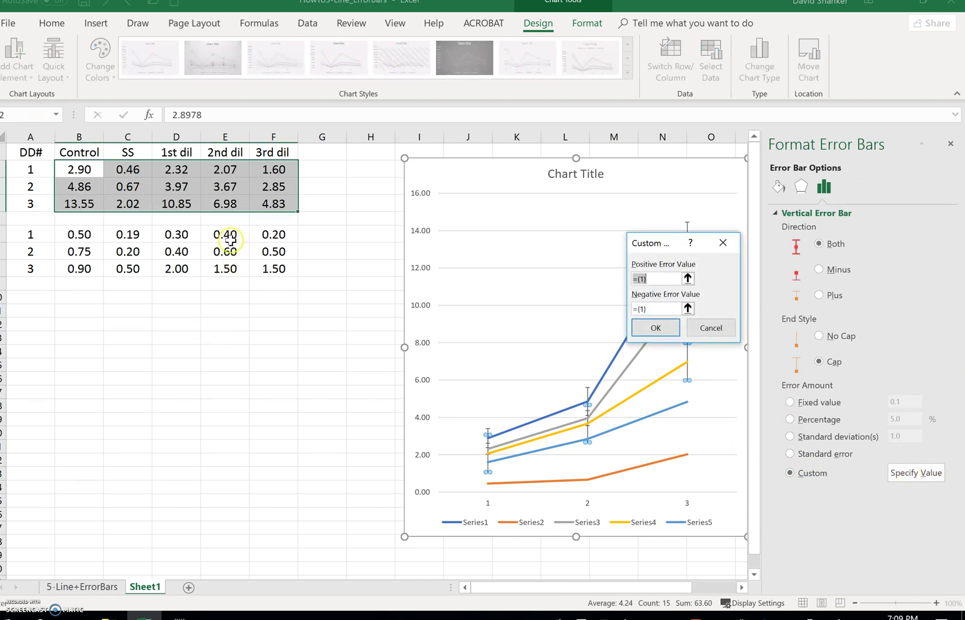
left_click_drag(230, 234, 222, 270)
left_click(688, 308)
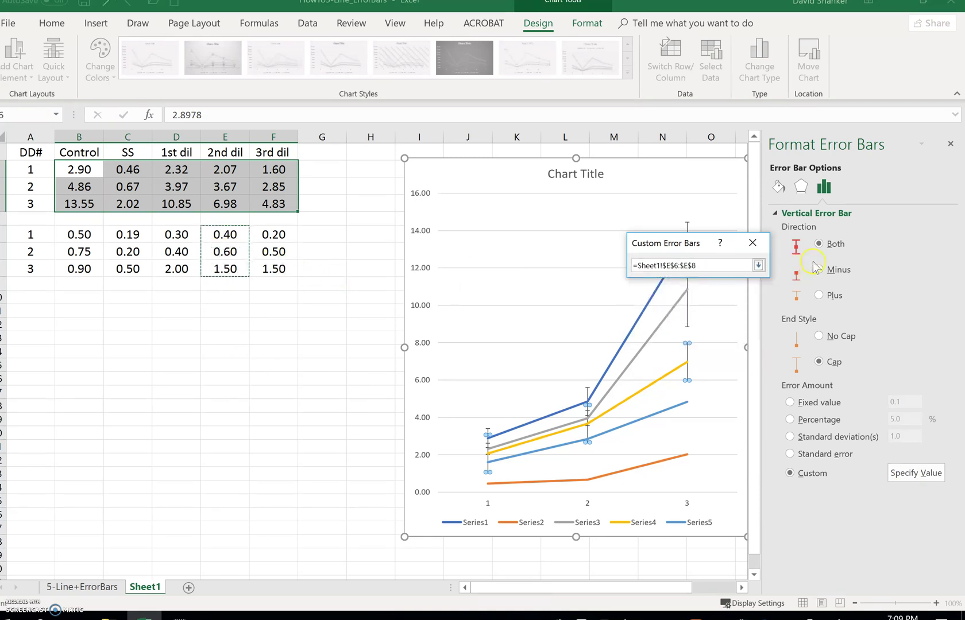
left_click(758, 265)
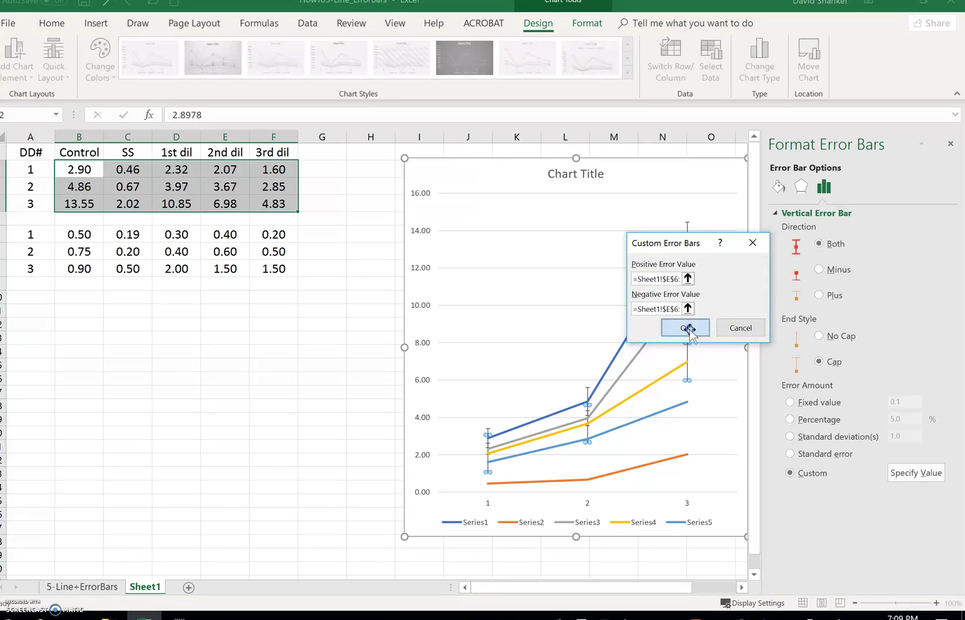
left_click(686, 330)
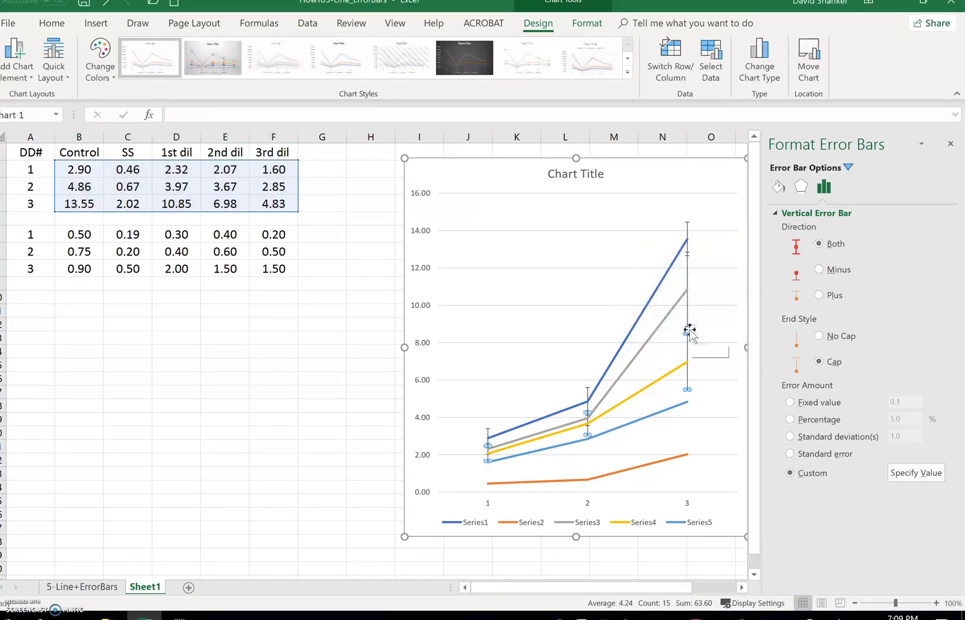
Add error bars to the 3rd dil line, the light blue series
left_click(951, 143)
left_click(640, 419)
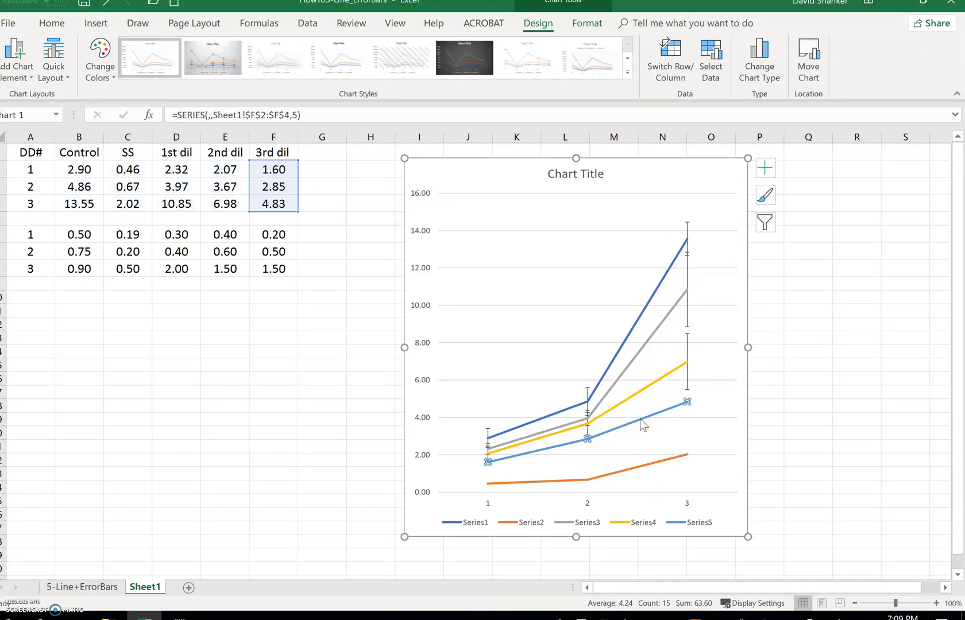
left_click(665, 381)
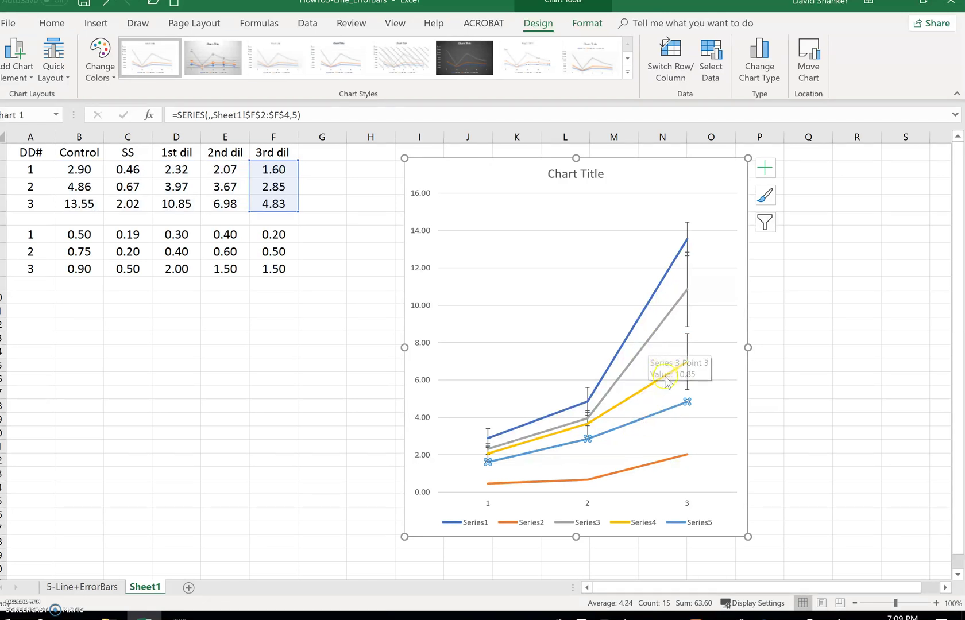
mouse_move(672, 416)
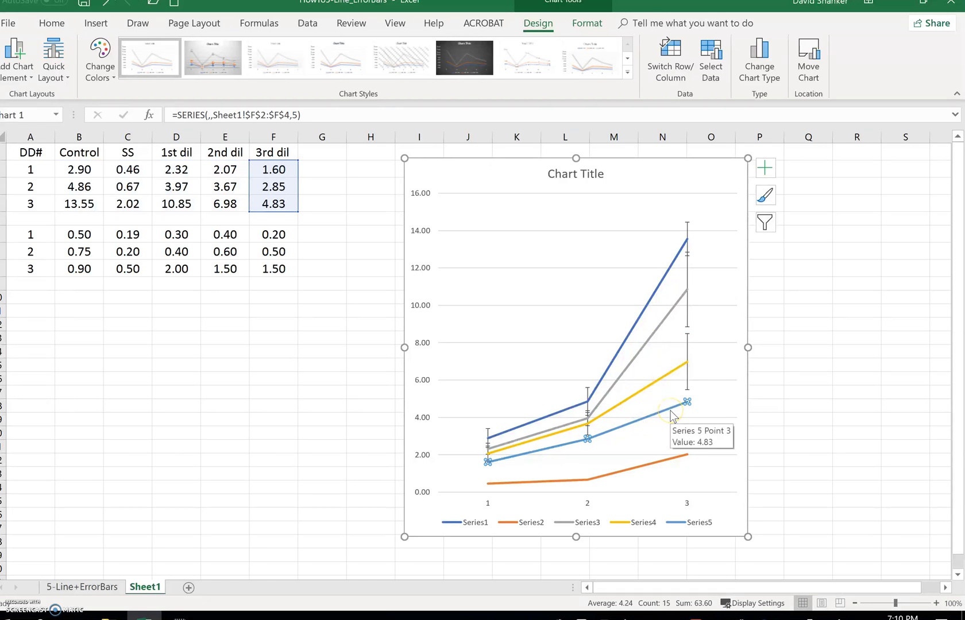
right_click(673, 418)
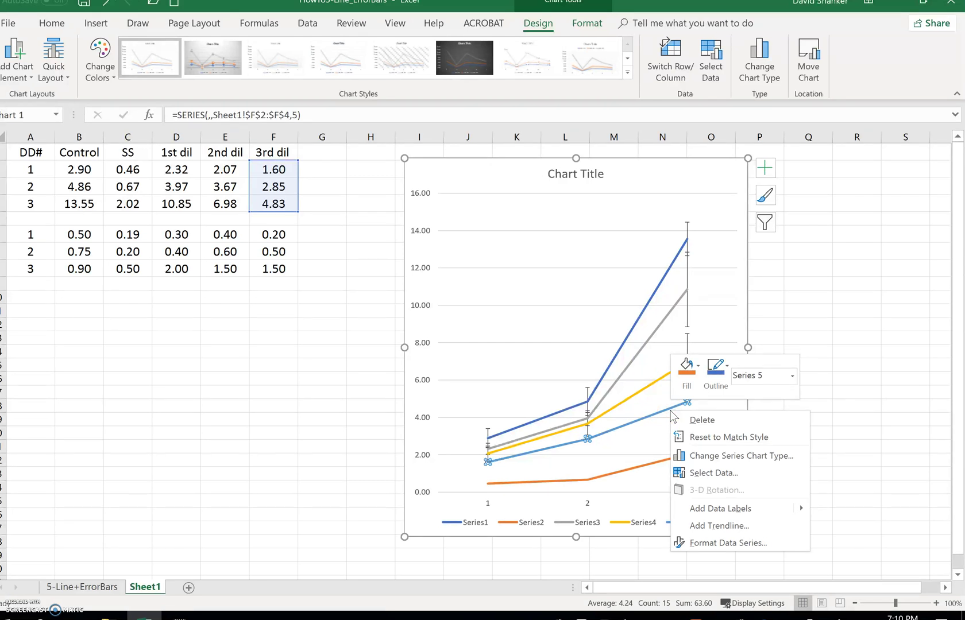
key("Escape")
left_click(766, 168)
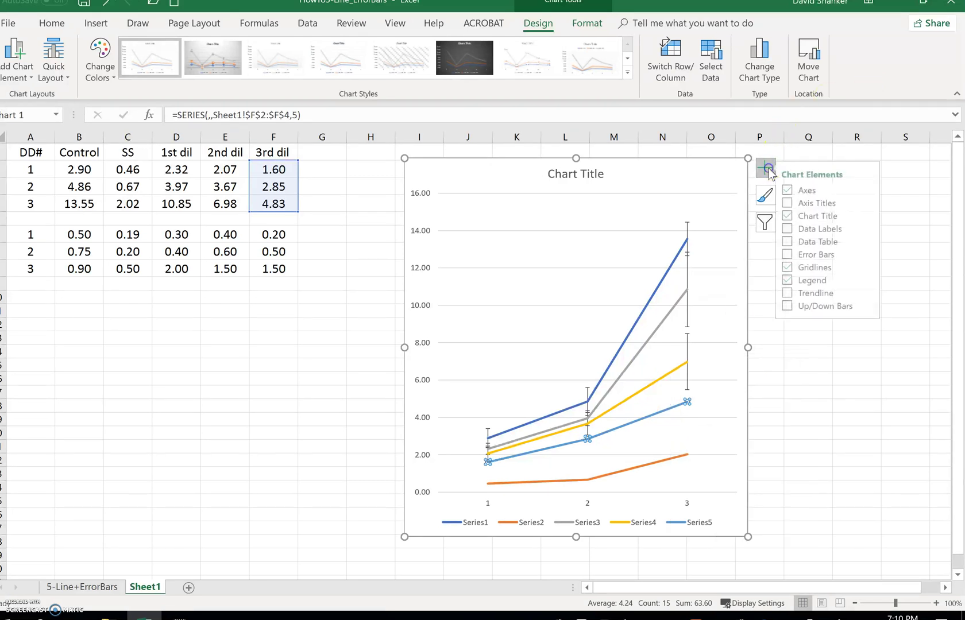
left_click(801, 253)
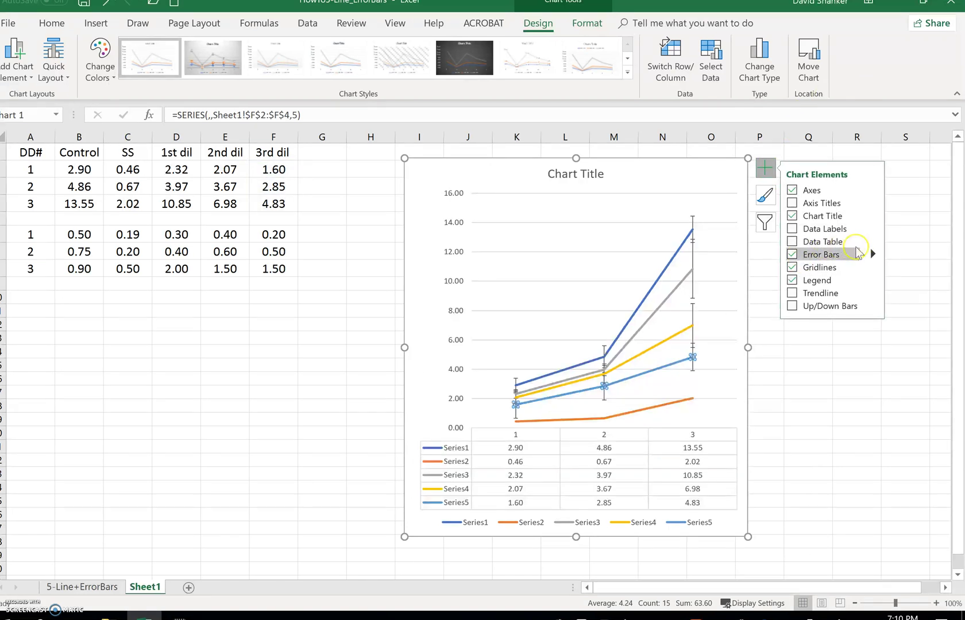
Set the 3rd dil line's error bars to custom amounts, using F6:F8 for both the positive and negative error values
left_click(872, 253)
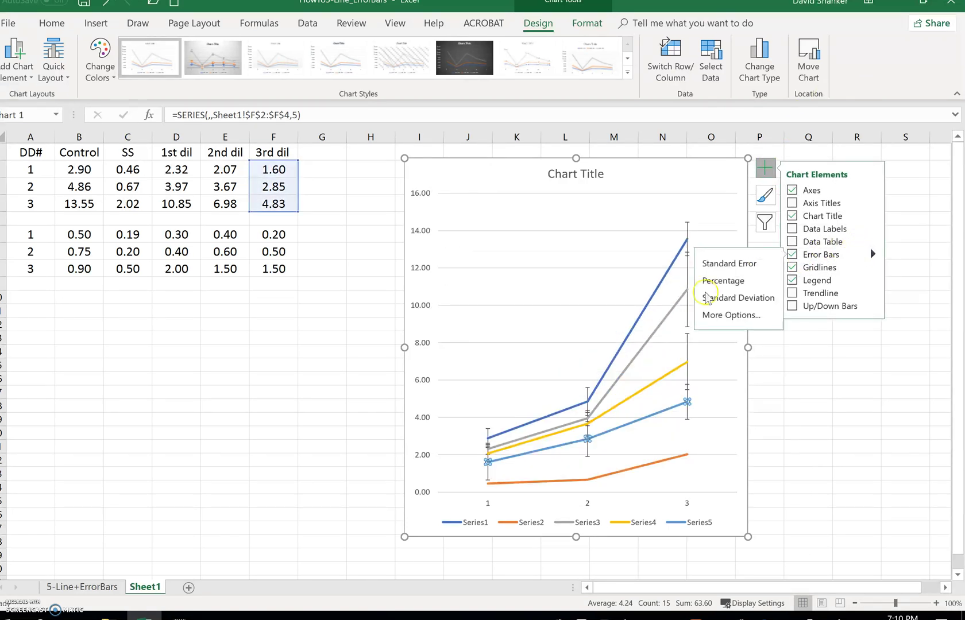
left_click(718, 315)
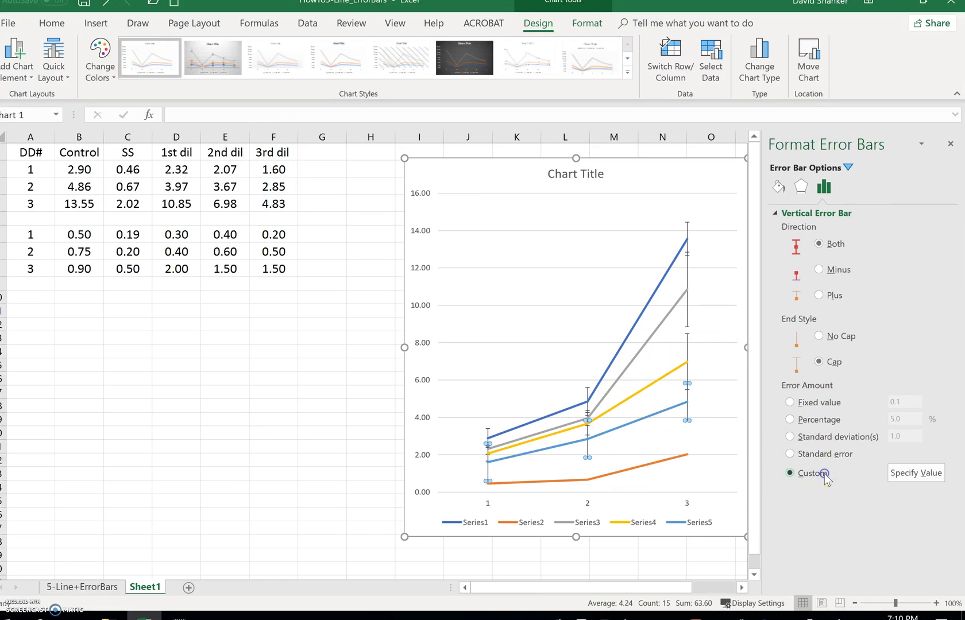
left_click(908, 474)
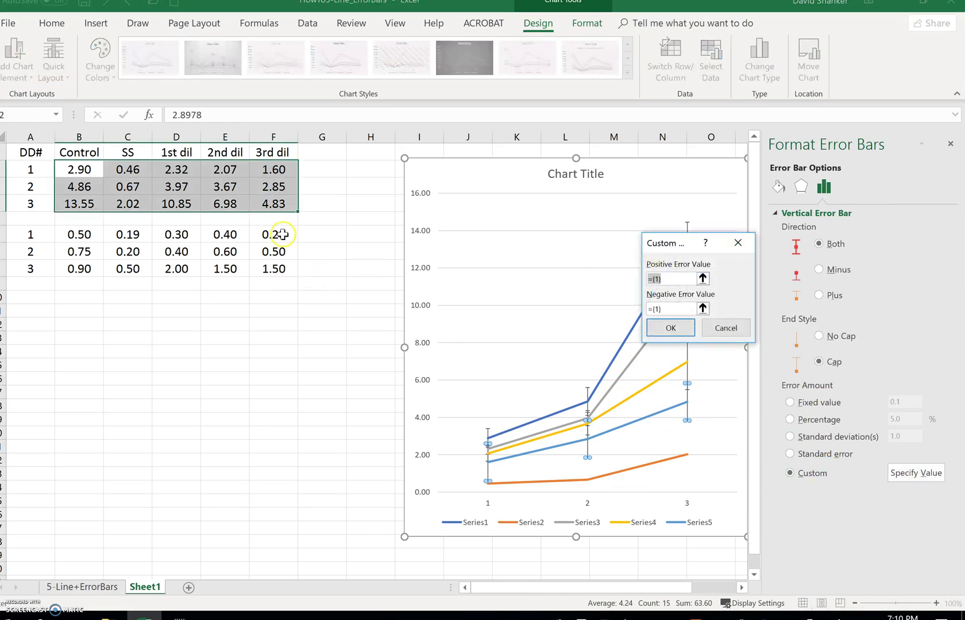
left_click_drag(276, 234, 273, 268)
left_click(703, 309)
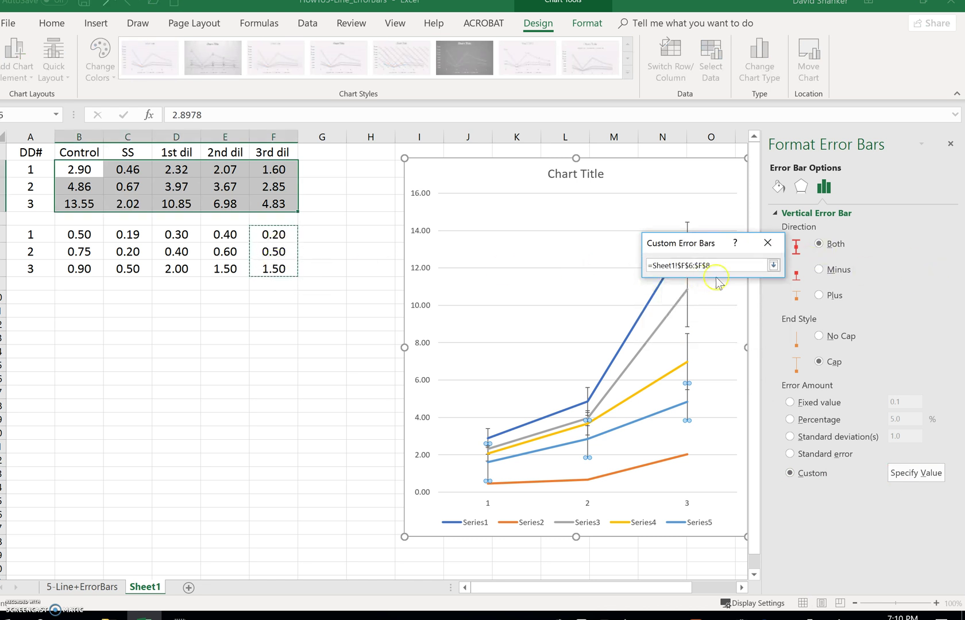
left_click(773, 265)
left_click(698, 329)
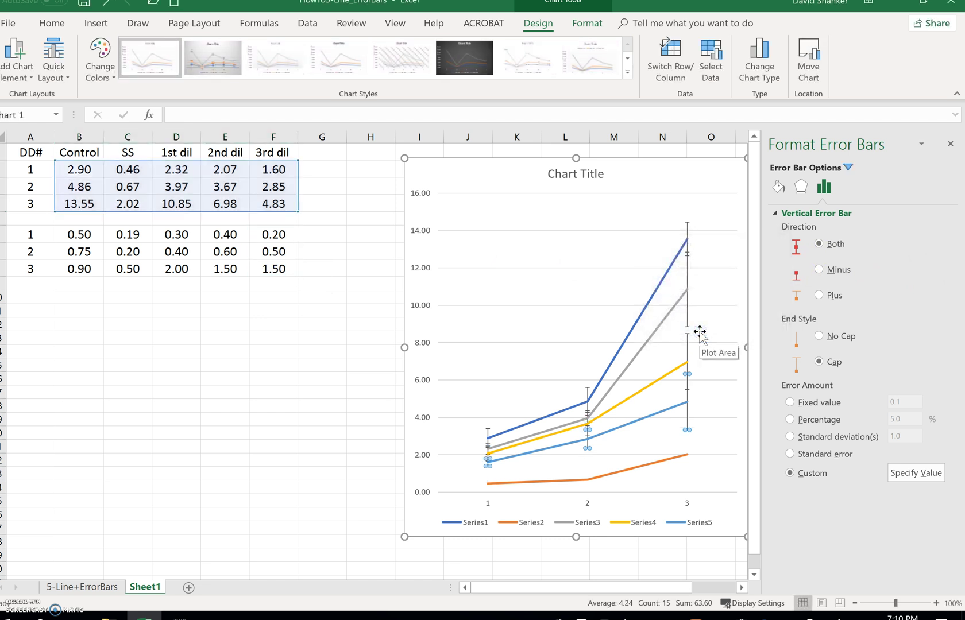
left_click(951, 144)
Add error bars to the SS line, the orange series
left_click(613, 472)
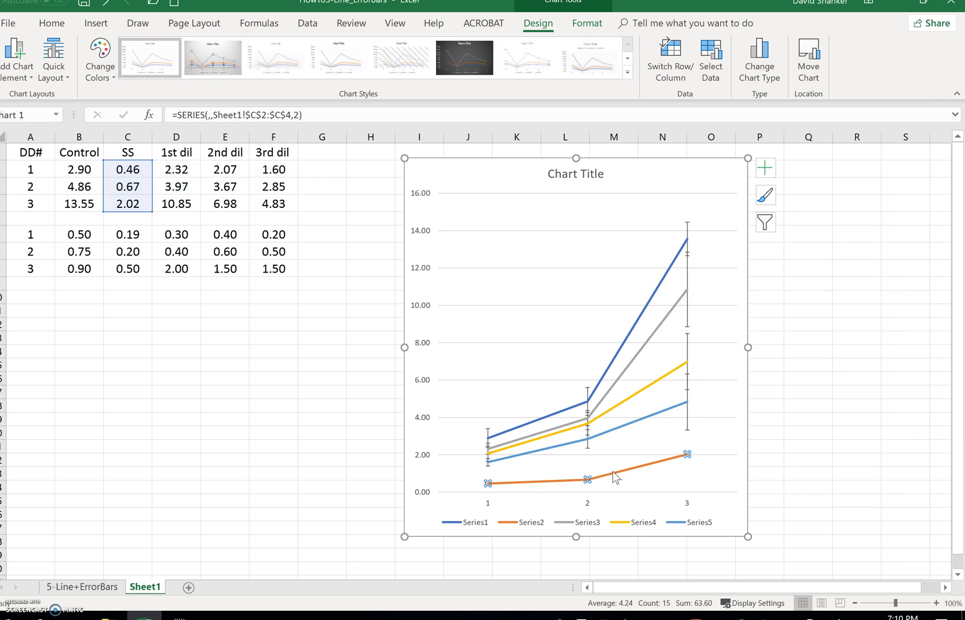
right_click(613, 473)
key("Escape")
left_click(770, 172)
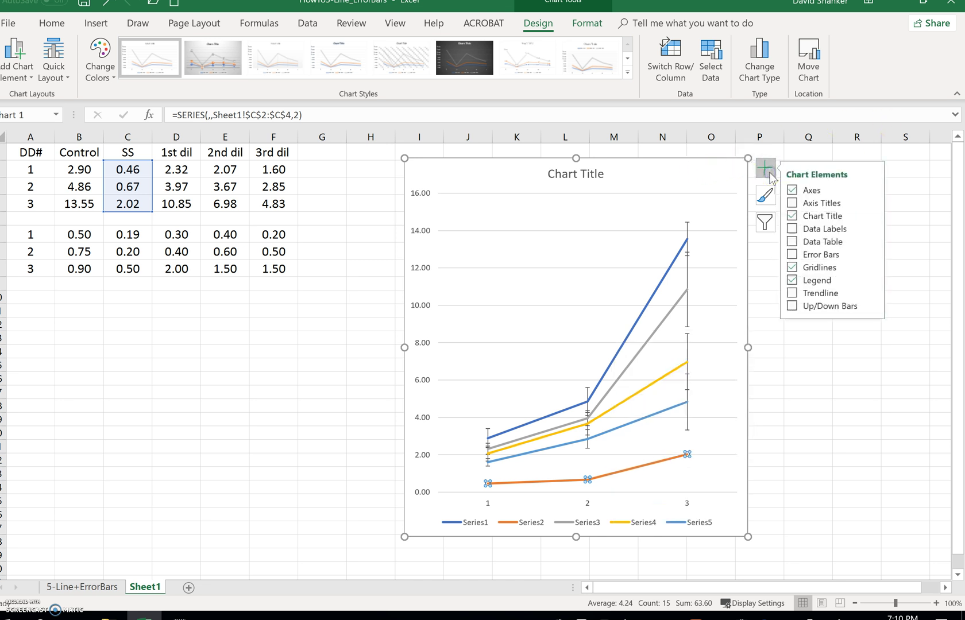
left_click(792, 254)
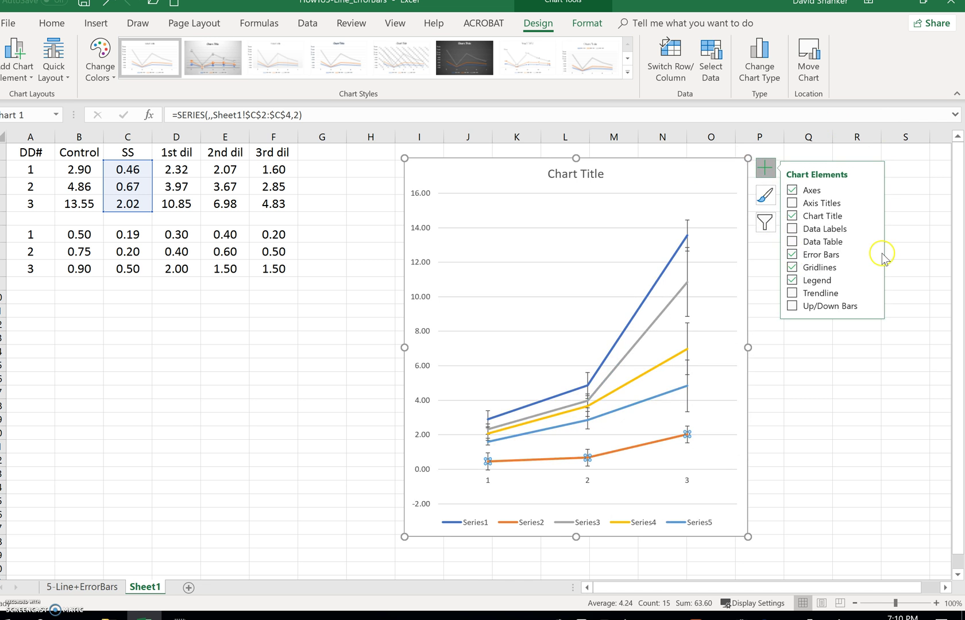
Set the SS line's error bars to custom amounts, using C6:C8 for both the positive and negative error values
left_click(868, 258)
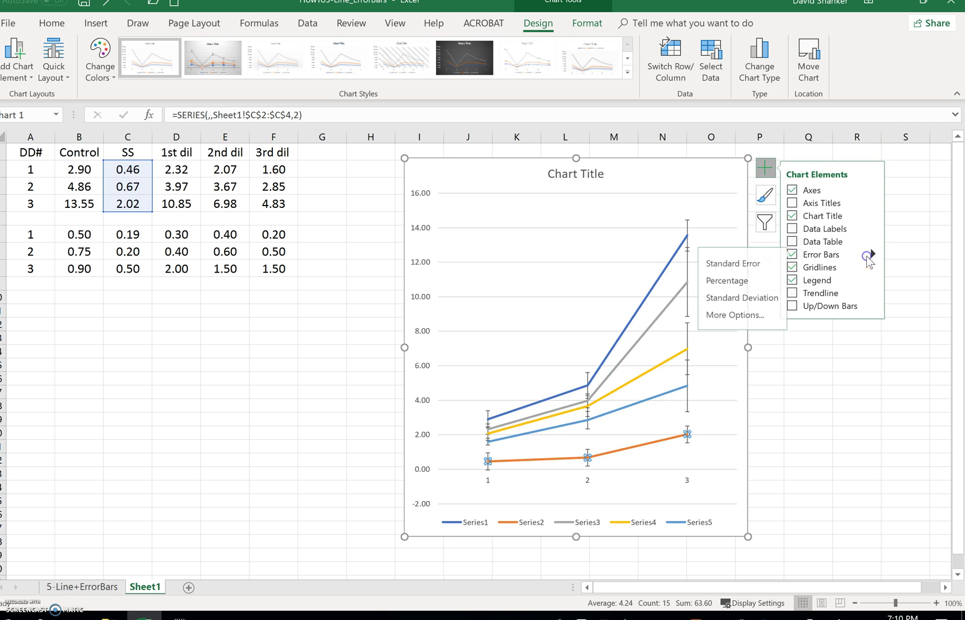
left_click(739, 316)
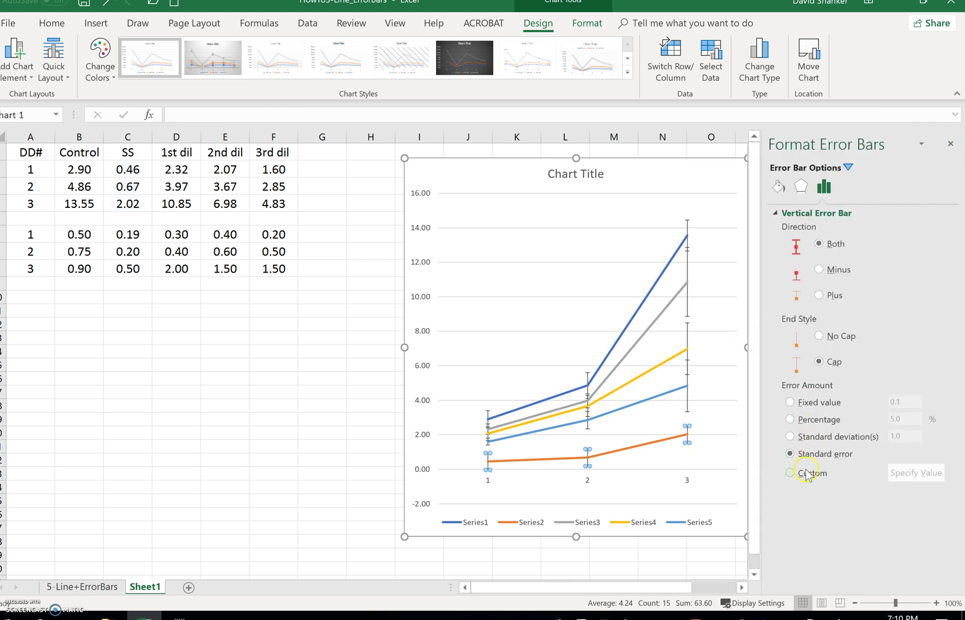
left_click(807, 475)
left_click(916, 472)
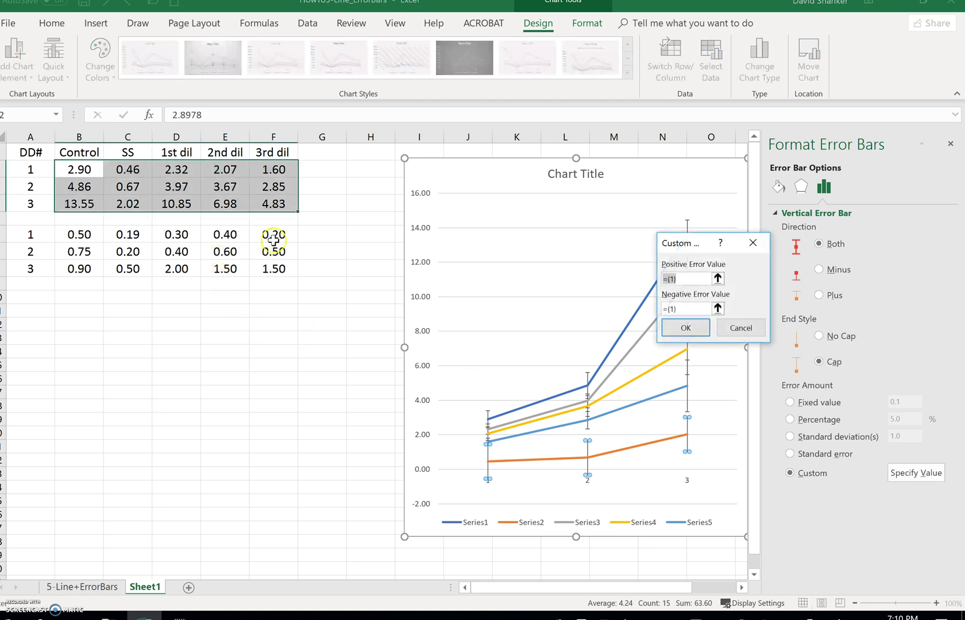
left_click_drag(122, 236, 128, 268)
left_click(718, 309)
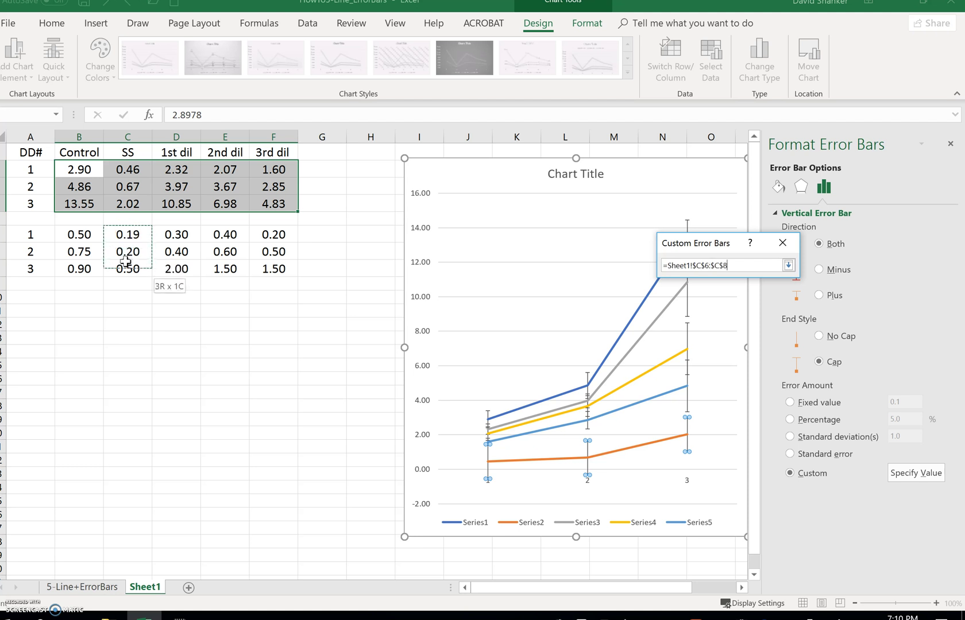
left_click(788, 265)
left_click(719, 329)
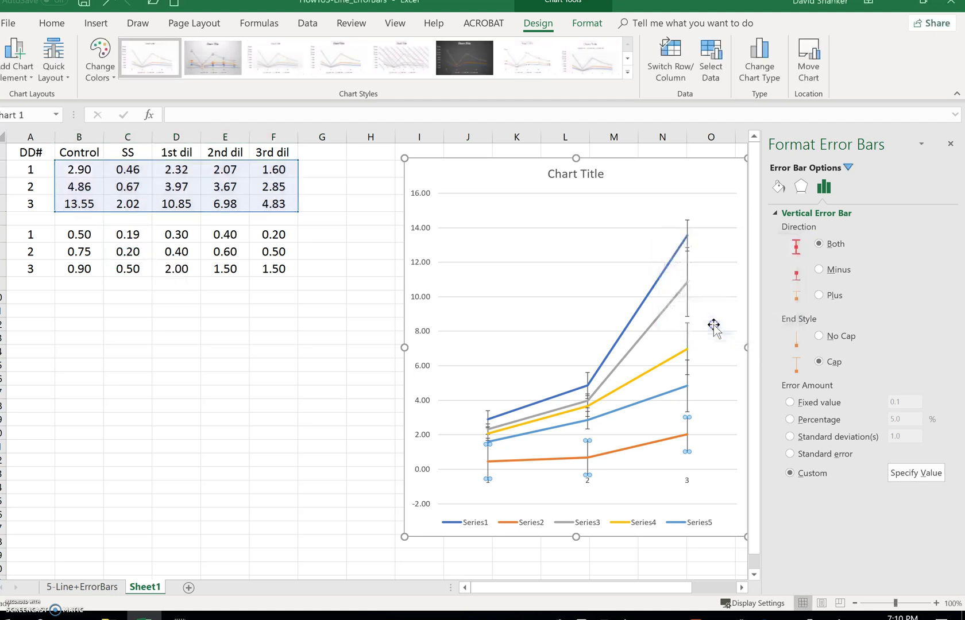
left_click(950, 144)
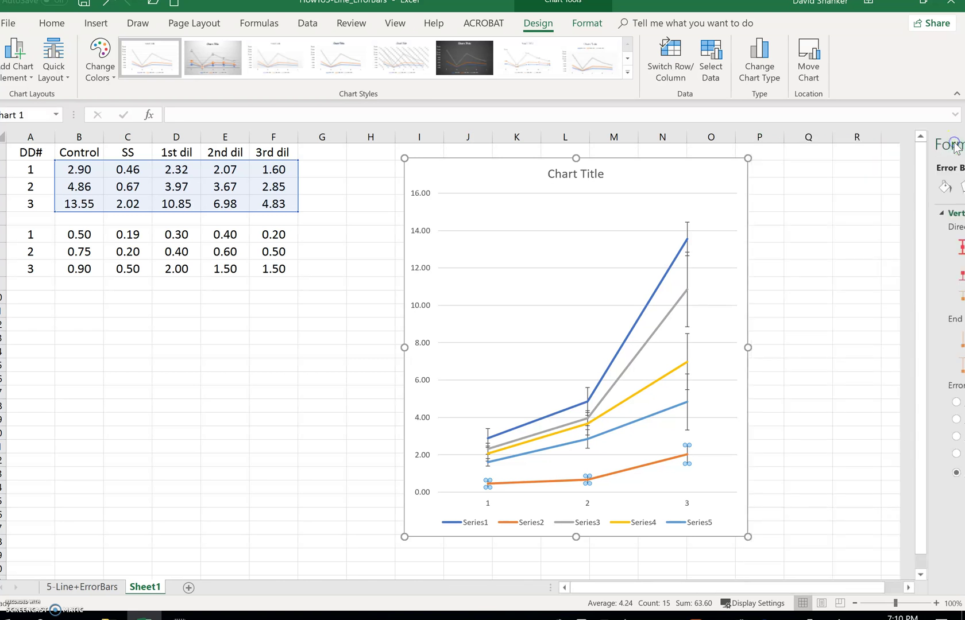
Narrow the chart so that it spans columns I to N
left_click(746, 348)
left_click_drag(667, 351, 673, 350)
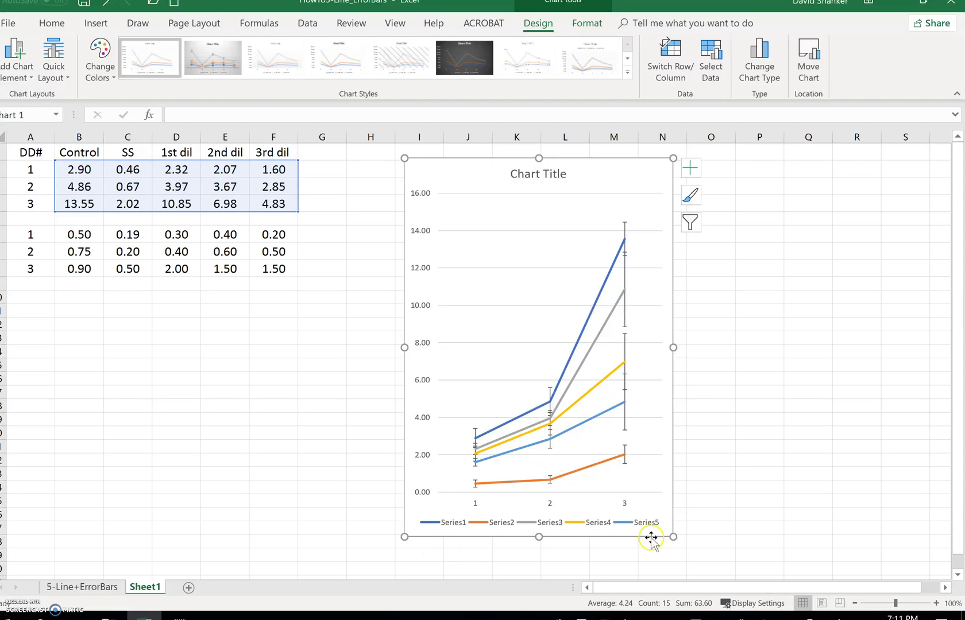
left_click(512, 423)
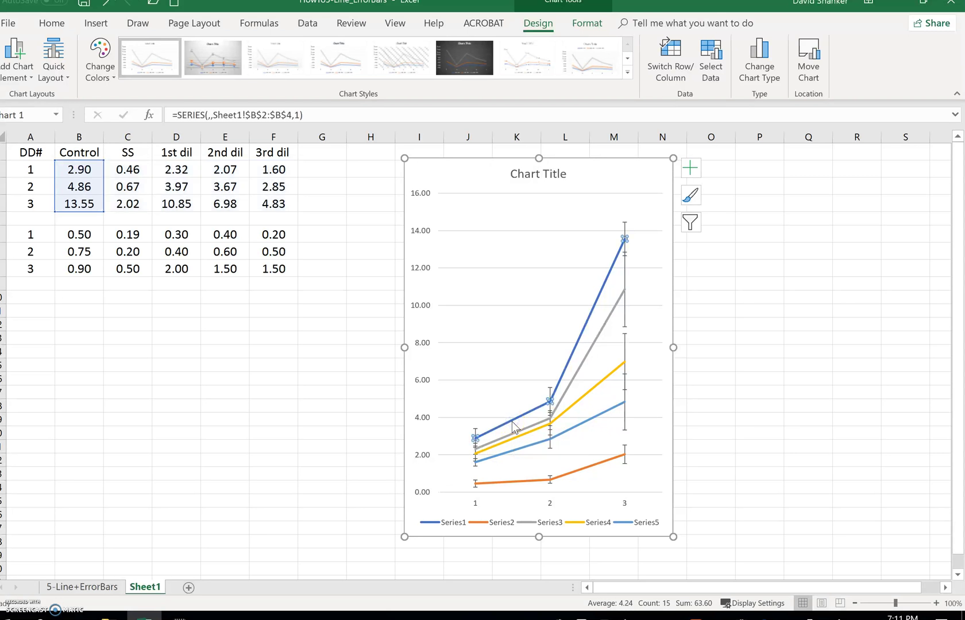
left_click(479, 523)
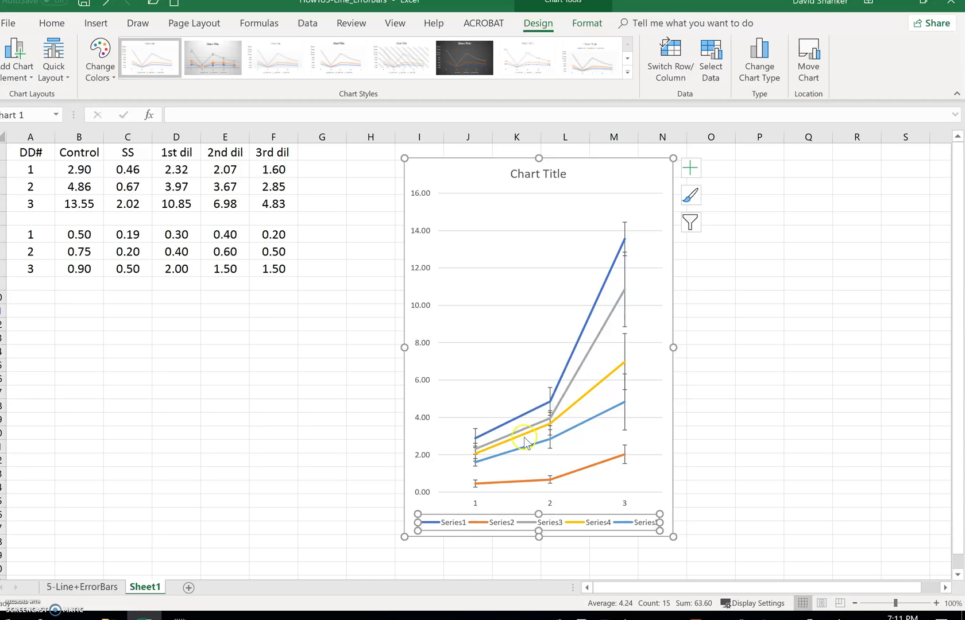
left_click(584, 359)
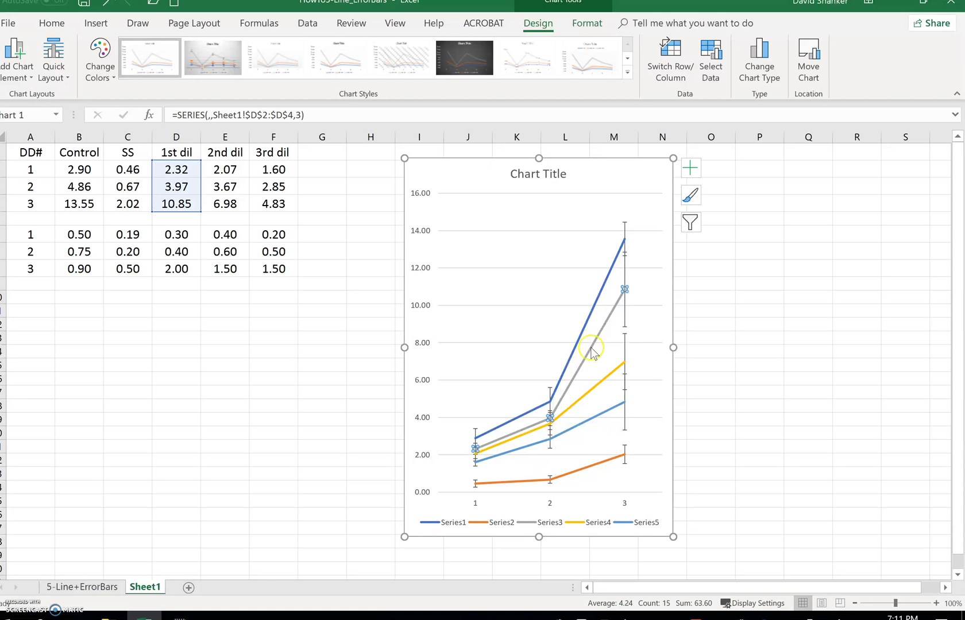
left_click(804, 267)
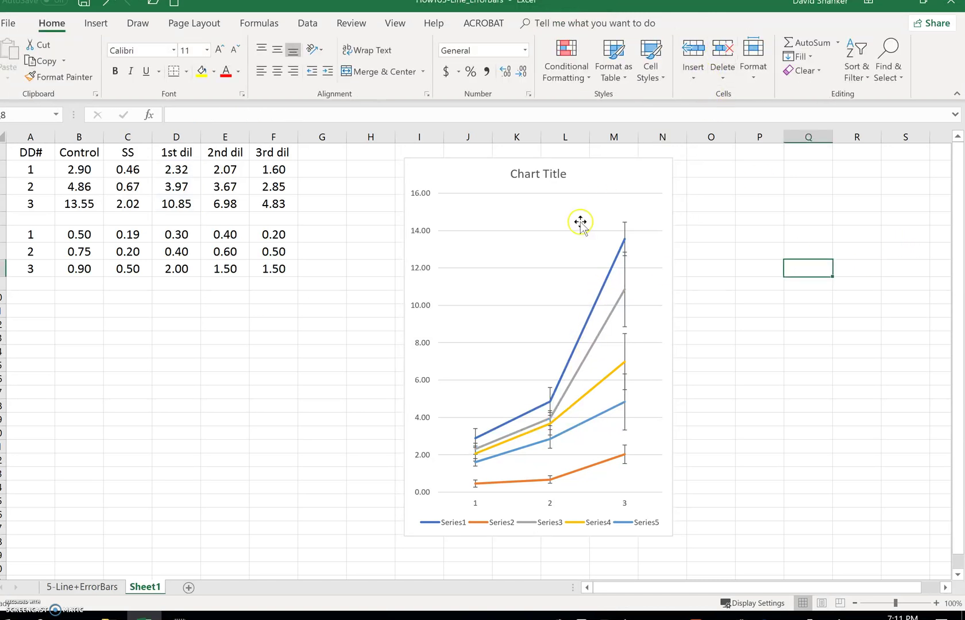
Edit the chart's data source so that Series1 takes its name from the Control header in B1
left_click(553, 274)
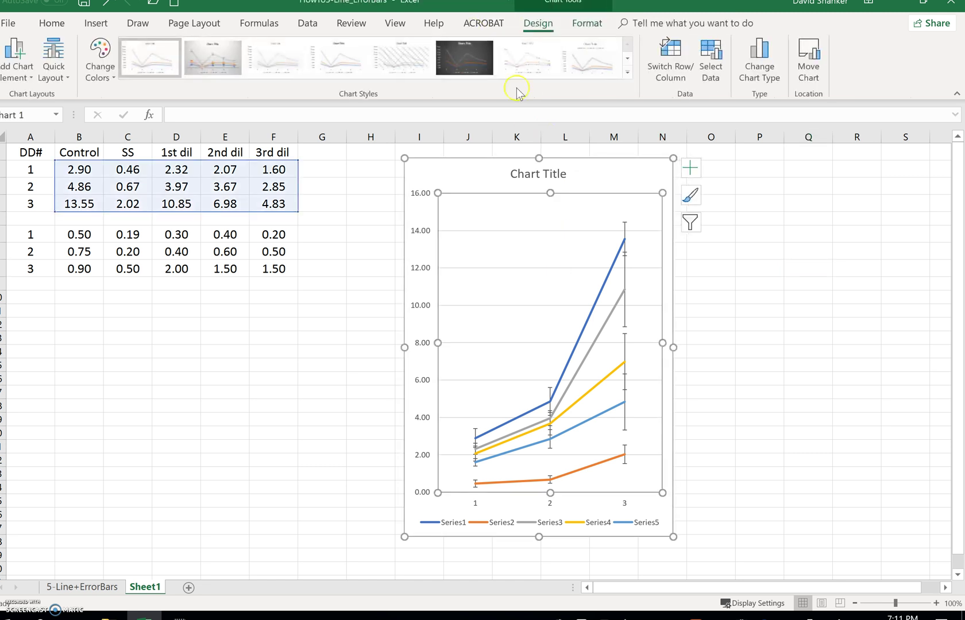
left_click(710, 59)
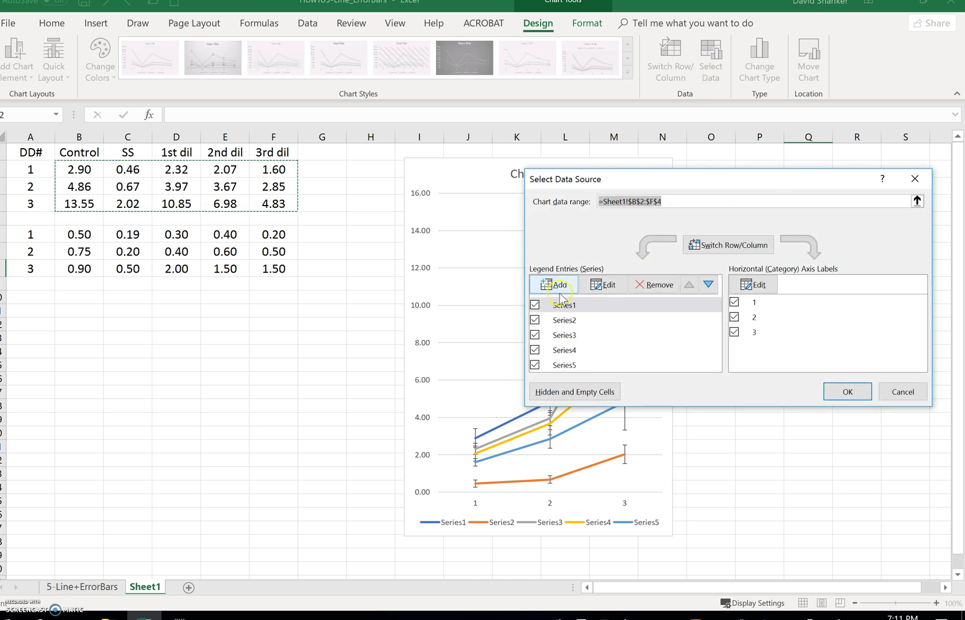
left_click(603, 287)
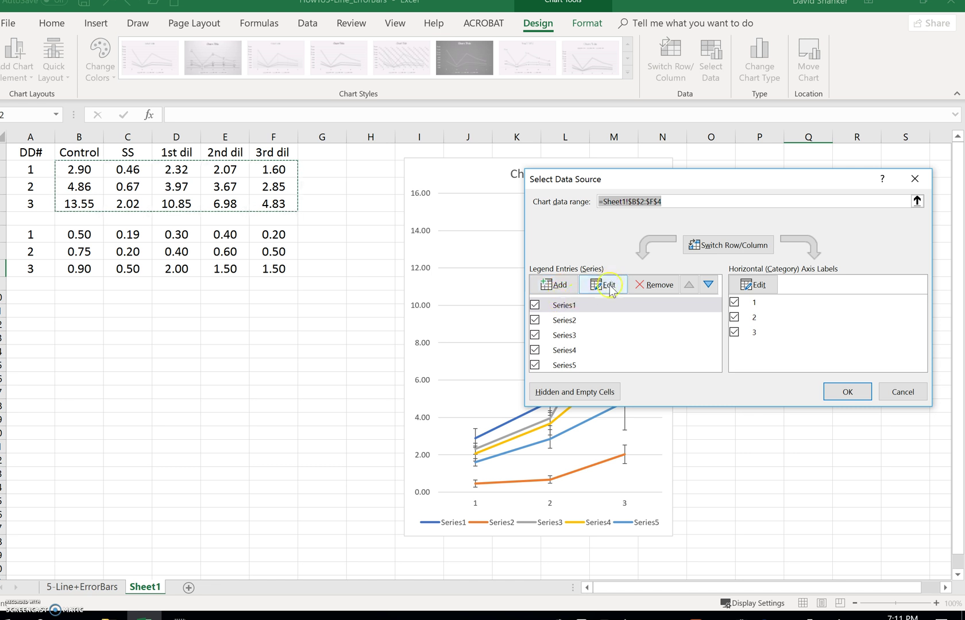
left_click(86, 154)
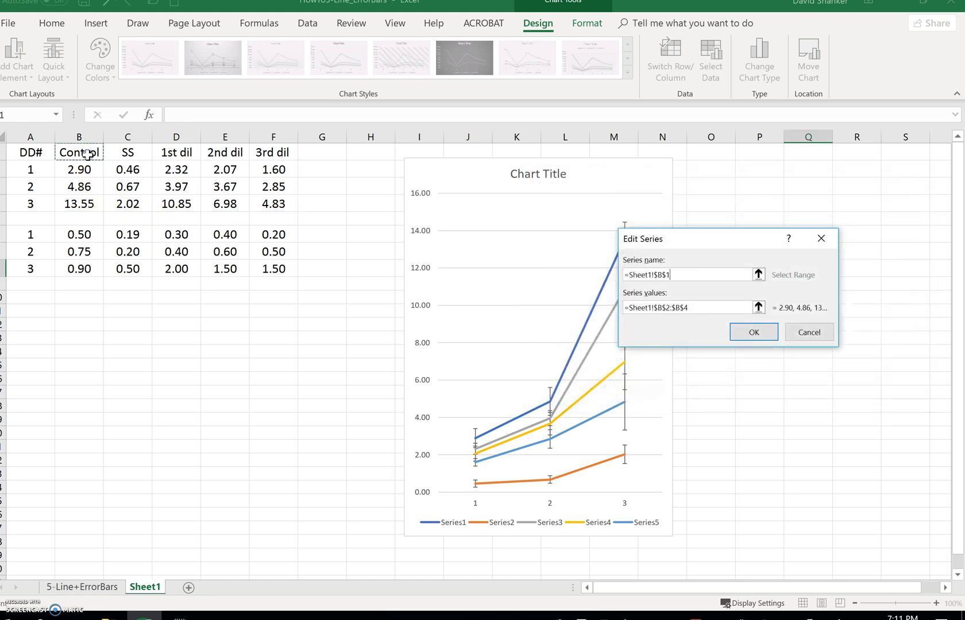
left_click(750, 345)
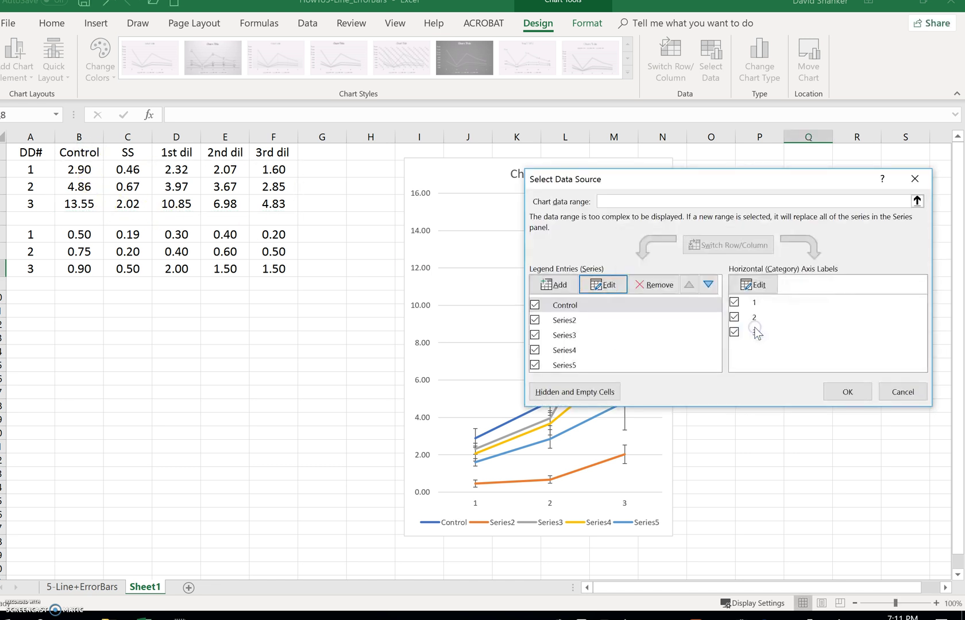
Set the series name of Series2 to the 1st dil header in D1
left_click(560, 325)
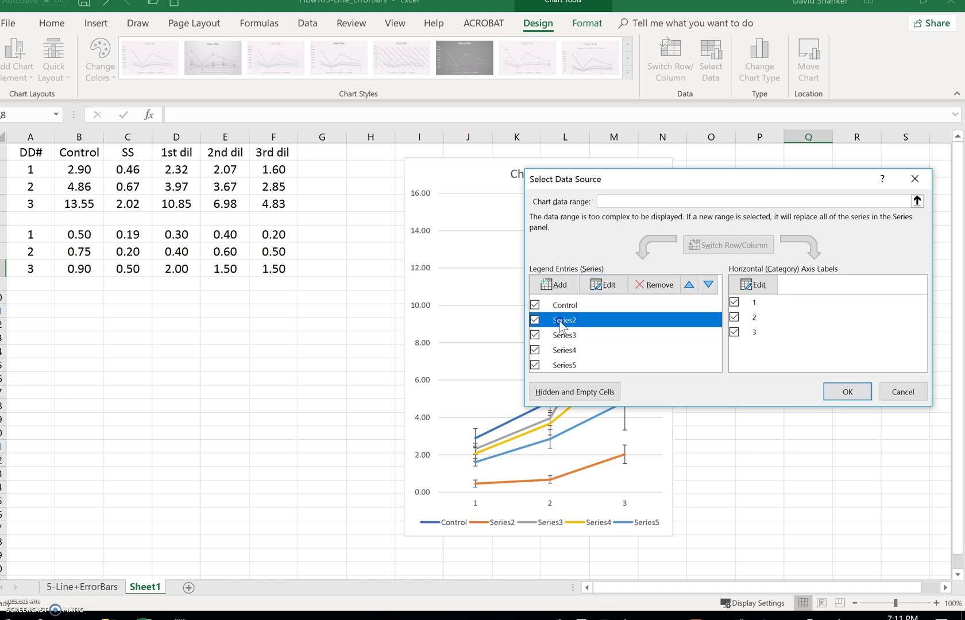
left_click(603, 284)
left_click(175, 153)
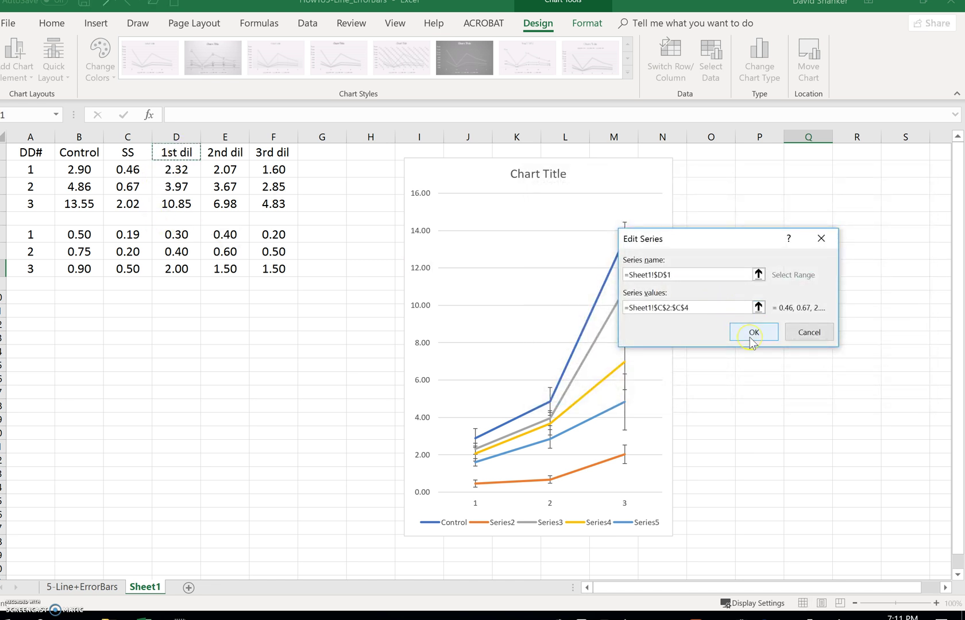
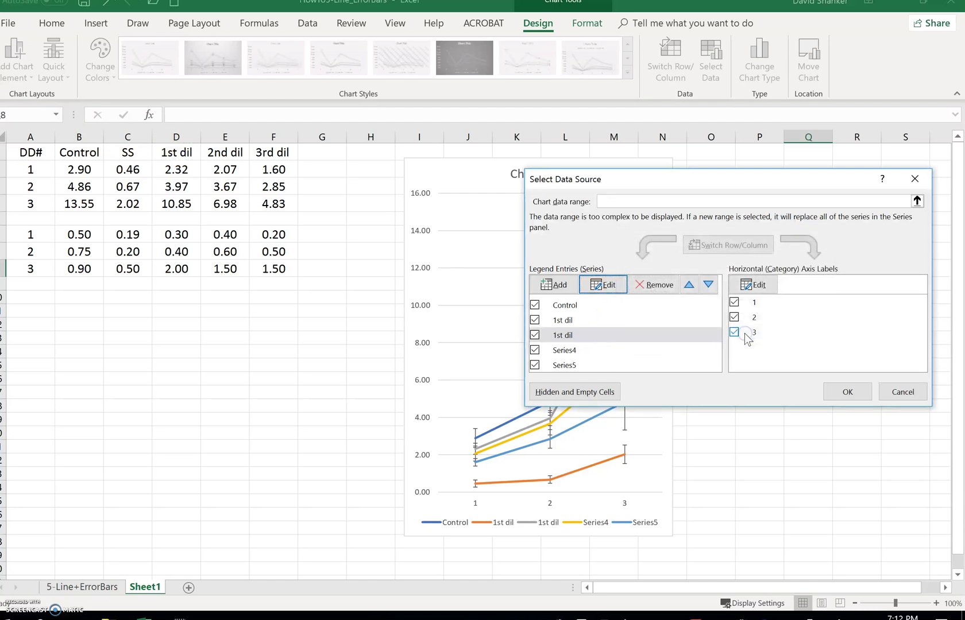
Change the second series' name to the Control header in B1
left_click(560, 321)
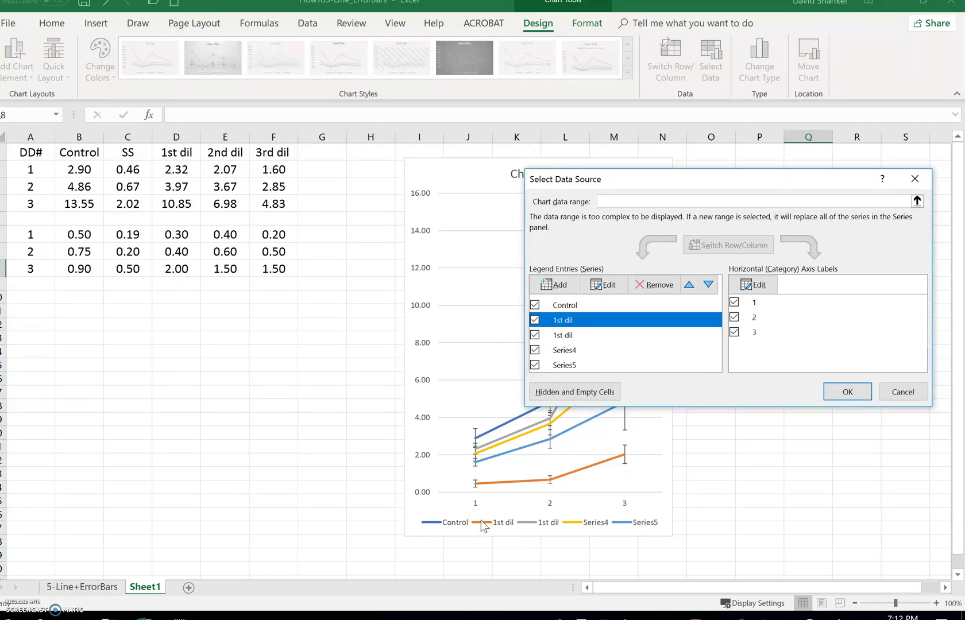
left_click(497, 486)
left_click(603, 285)
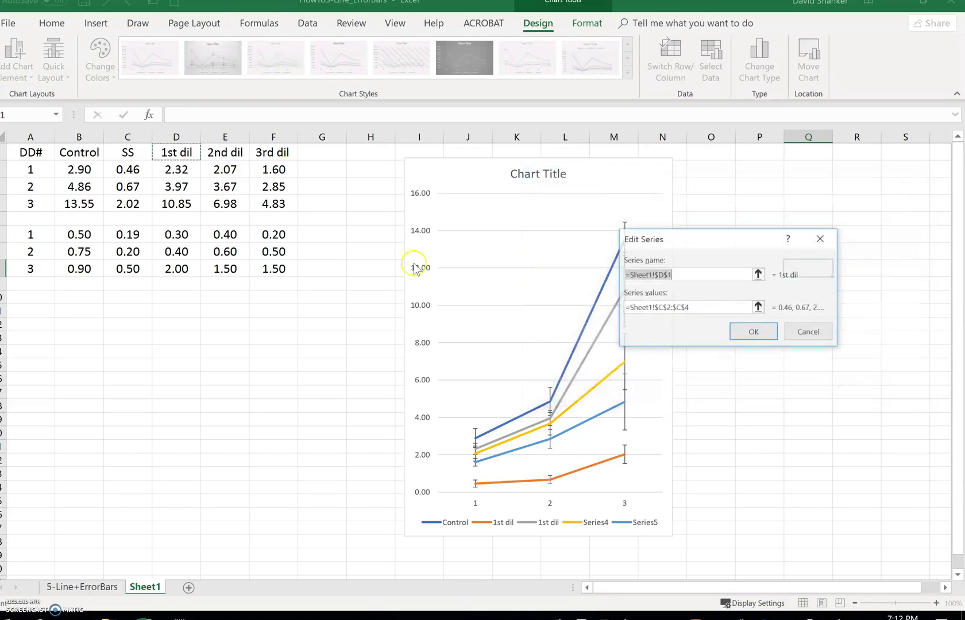
left_click(82, 151)
left_click(752, 331)
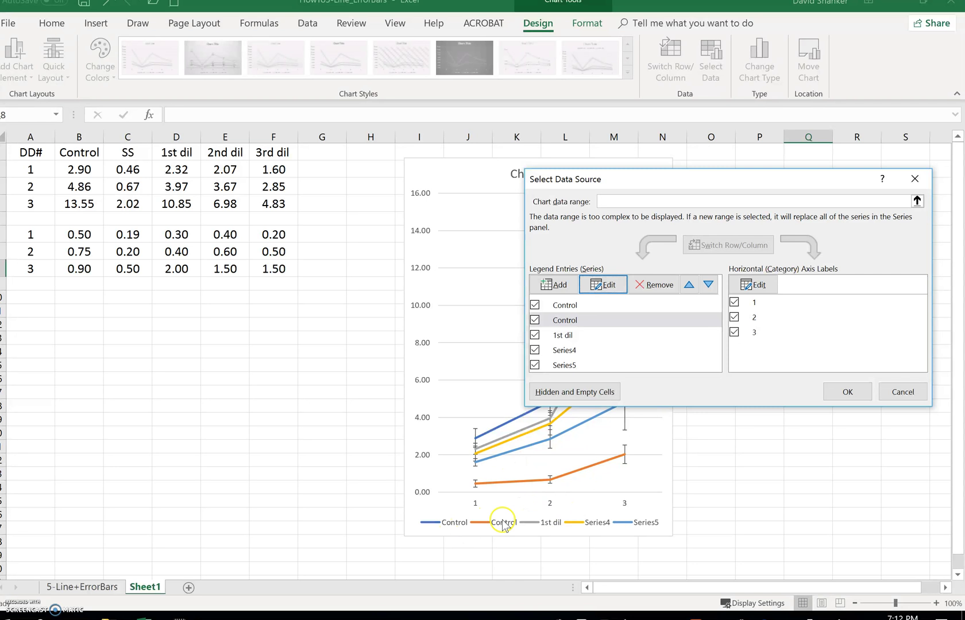
Set the second series' name to the SS header in C1
left_click(575, 321)
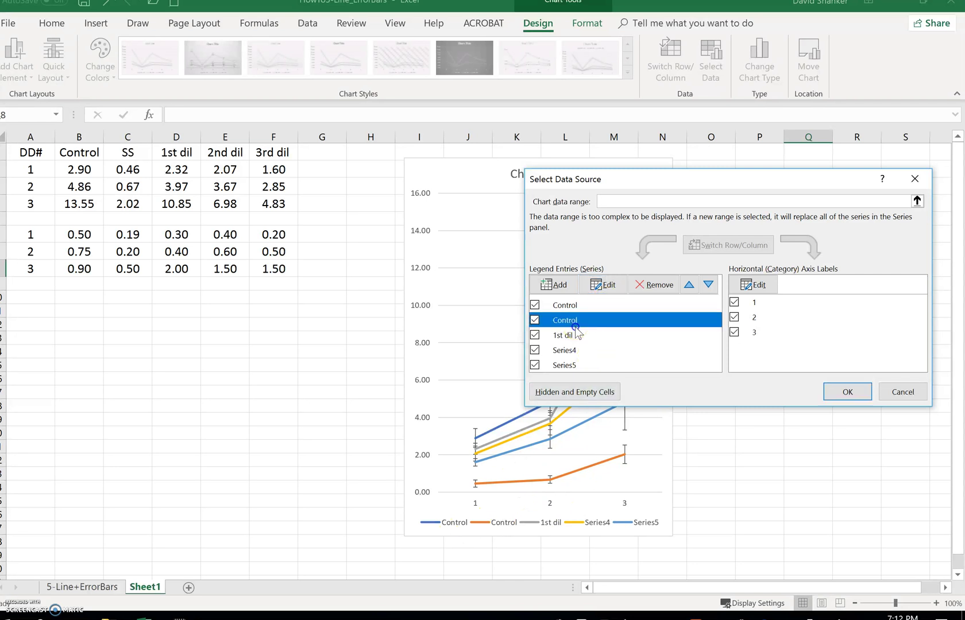
left_click(605, 284)
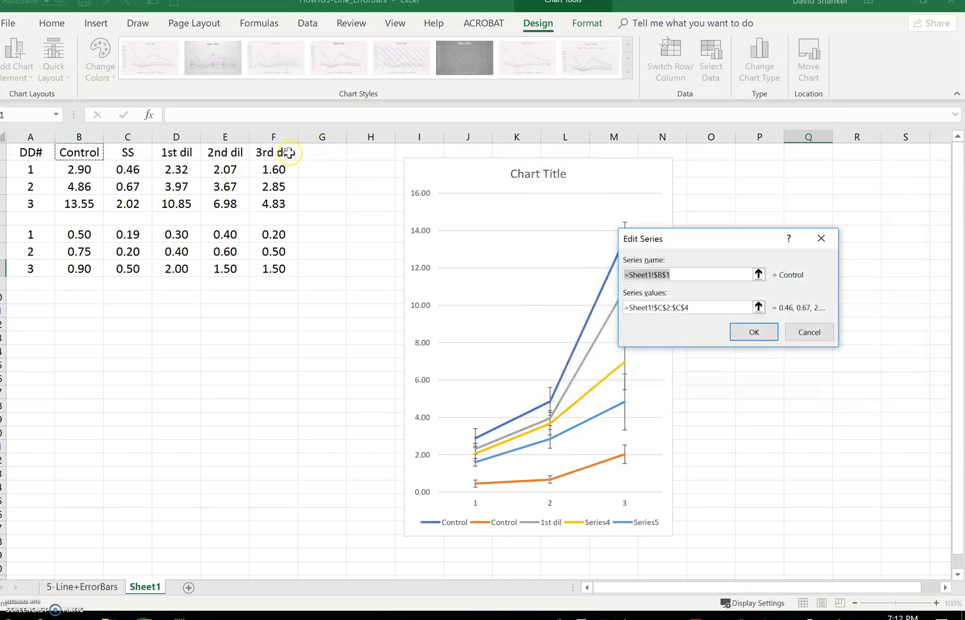
left_click(122, 153)
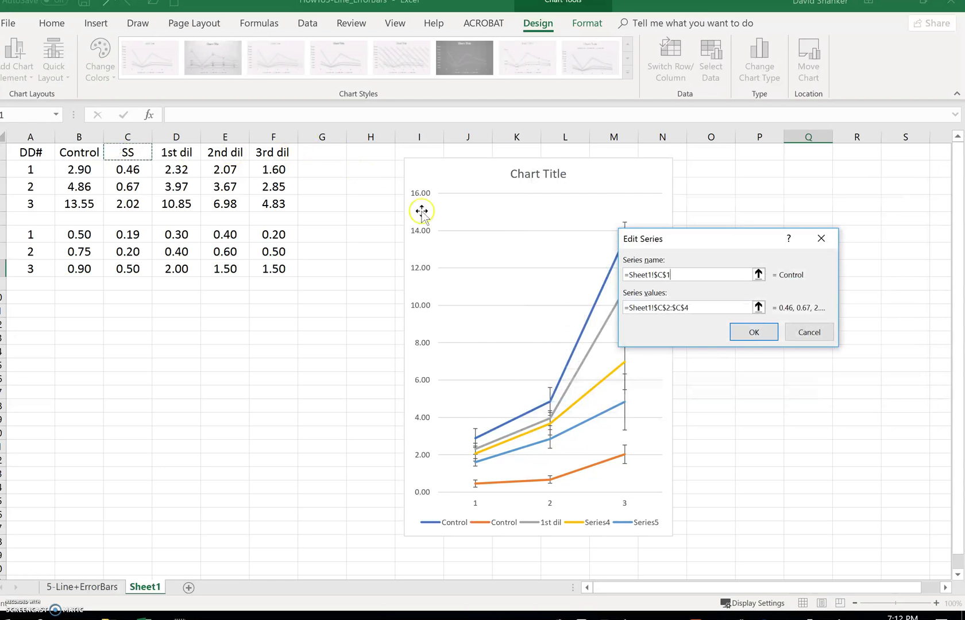
left_click(745, 343)
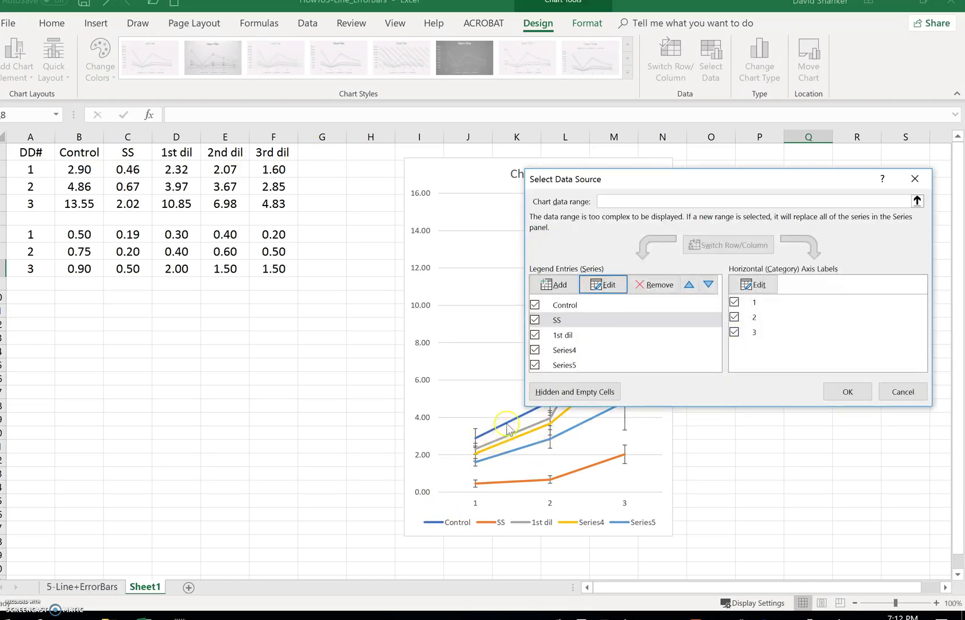
Move the data source dialog off the chart and set the name of Series4 to the 2nd dil header in E1
left_click_drag(720, 181, 912, 178)
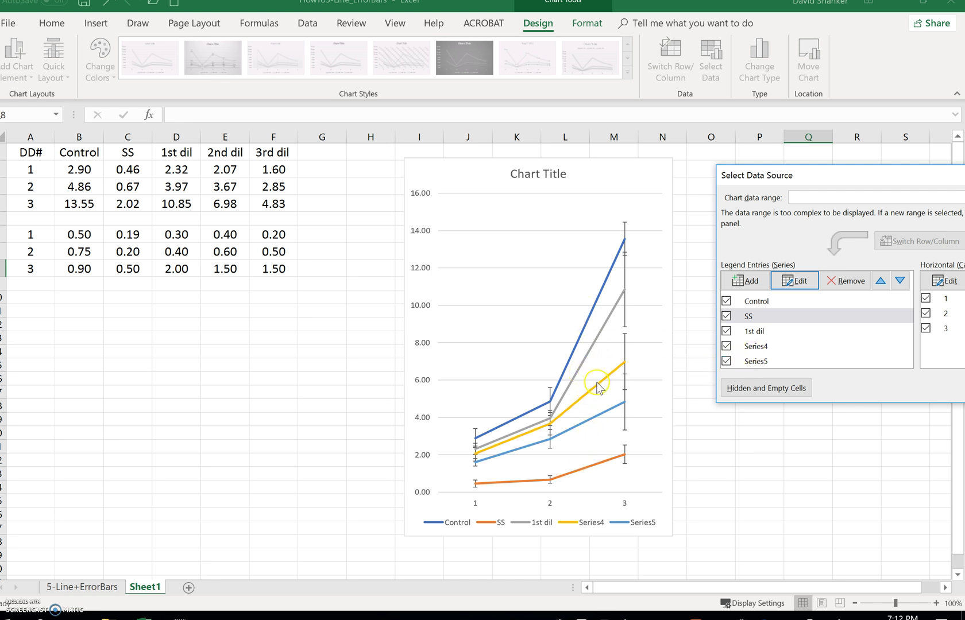
left_click(756, 345)
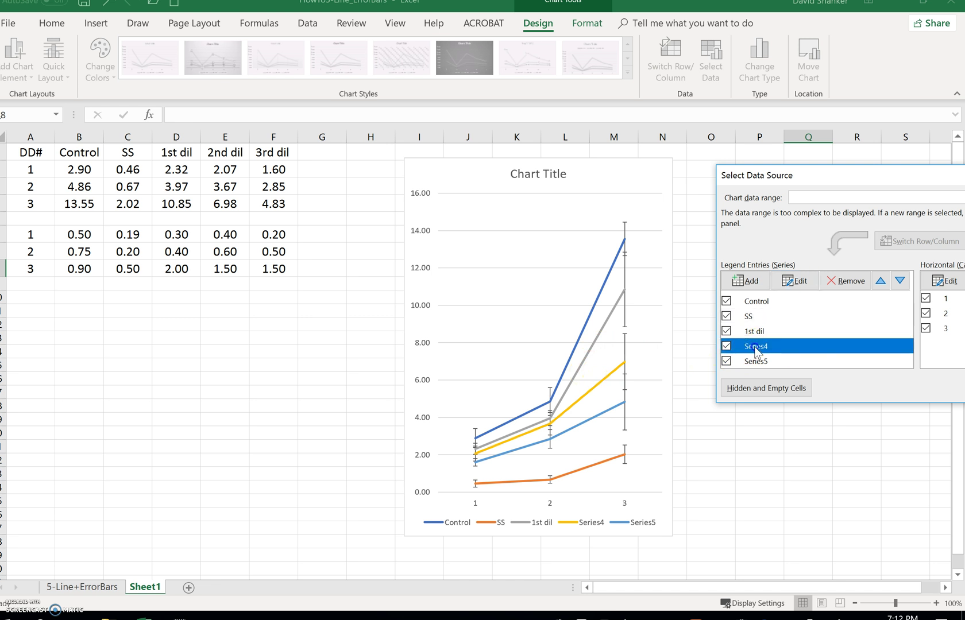
left_click(796, 281)
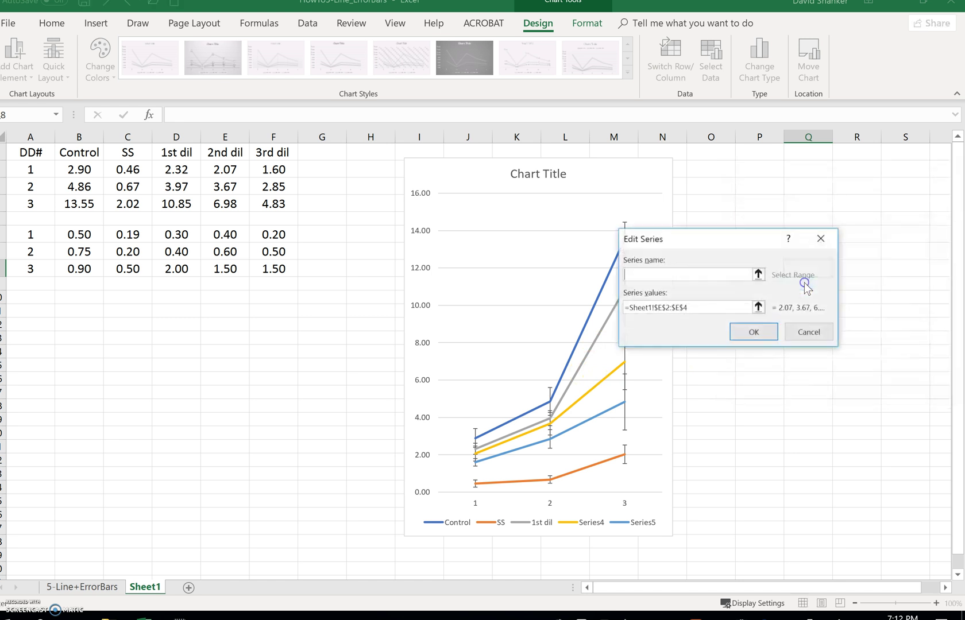
left_click(226, 152)
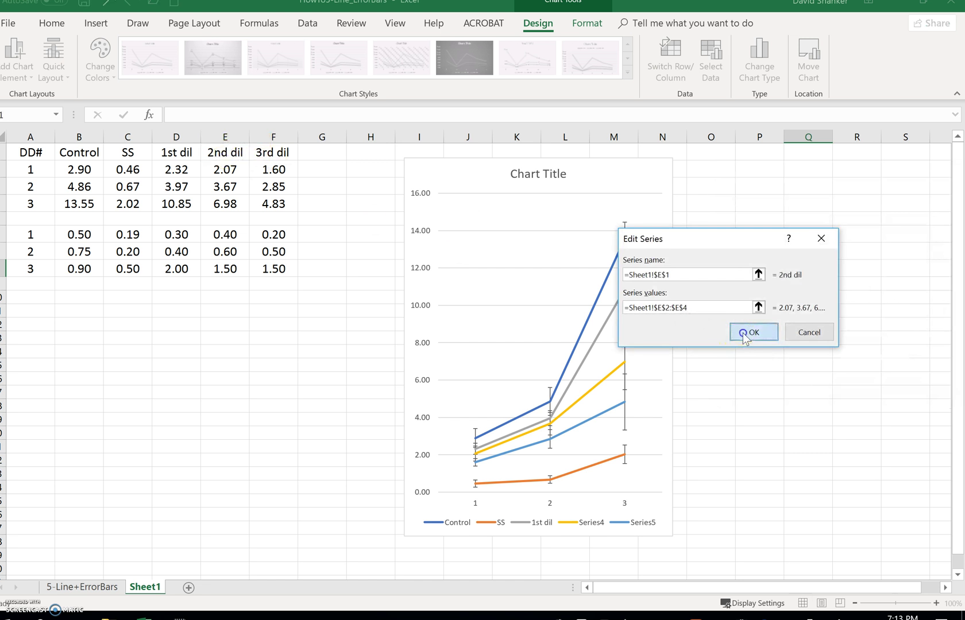
left_click(743, 334)
Set the name of Series5 to the 3rd dil header in F1 and close the data source dialog without applying its changes
left_click(745, 362)
left_click(795, 281)
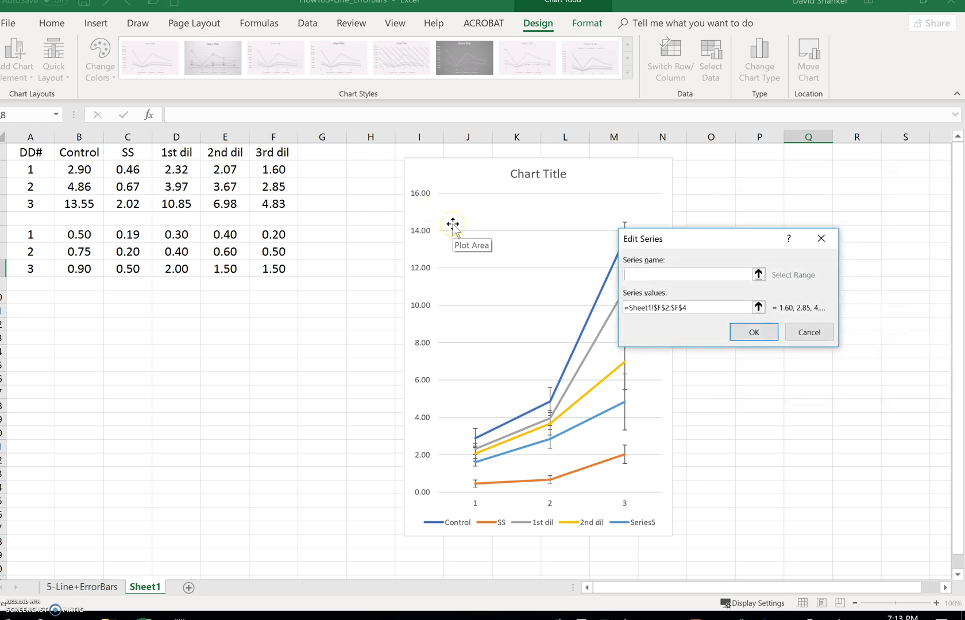
left_click(277, 161)
left_click(743, 334)
left_click_drag(861, 172, 624, 195)
left_click(868, 198)
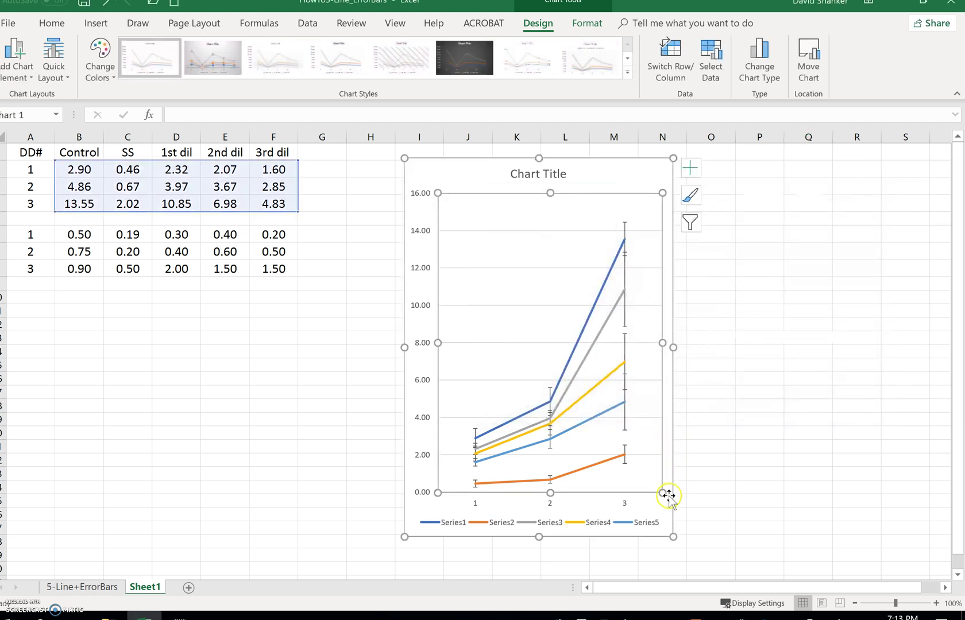
Place the chart's legend to the right of the plot area
left_click(698, 170)
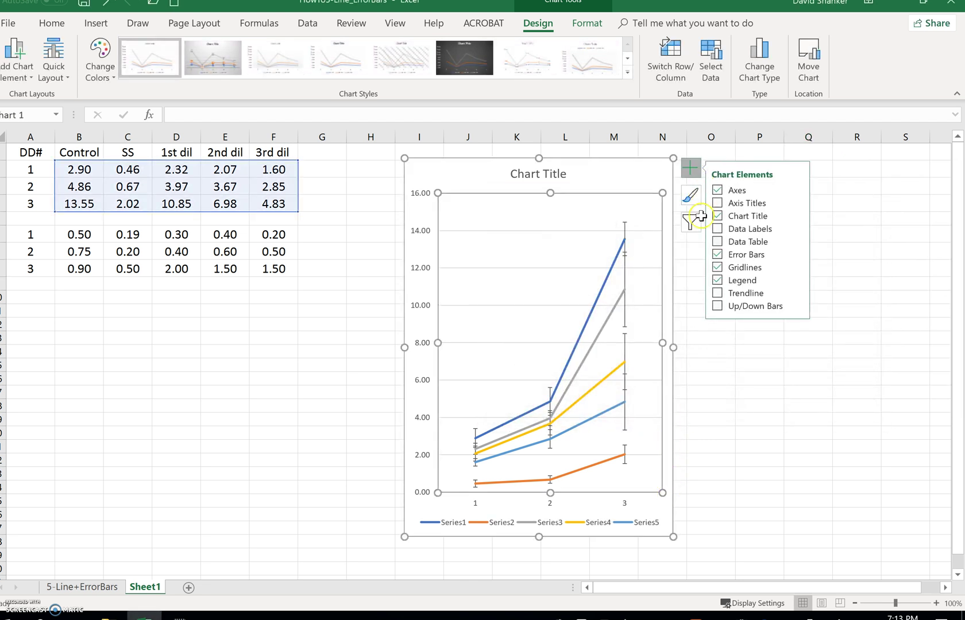
left_click(718, 280)
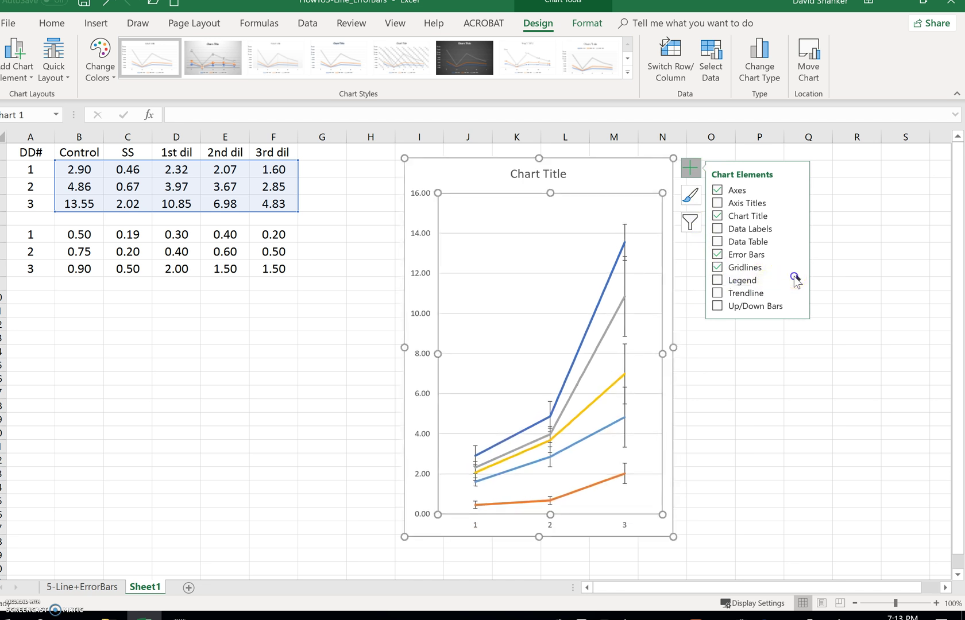
left_click(796, 280)
left_click(822, 292)
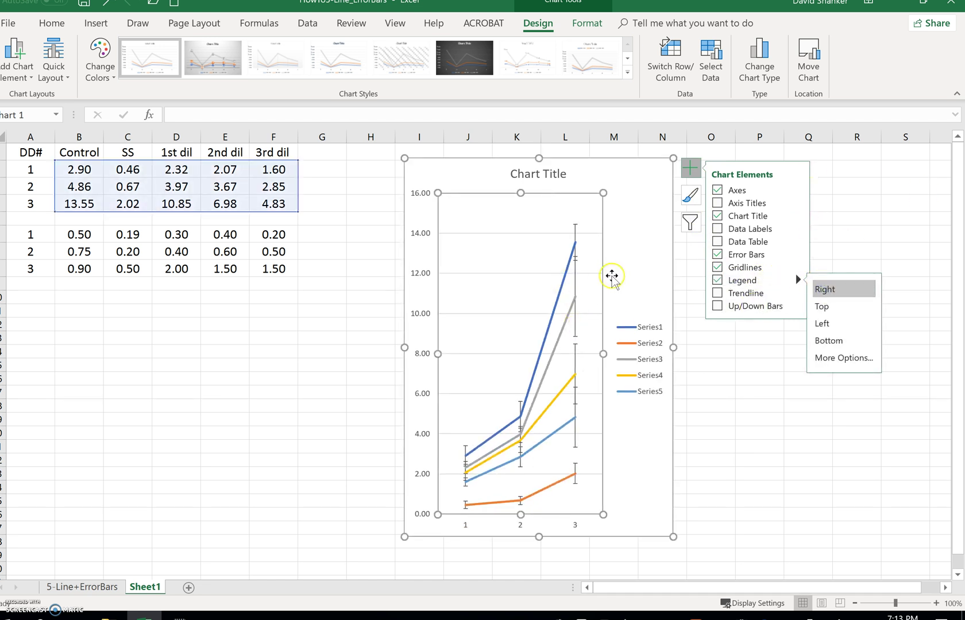
left_click(803, 432)
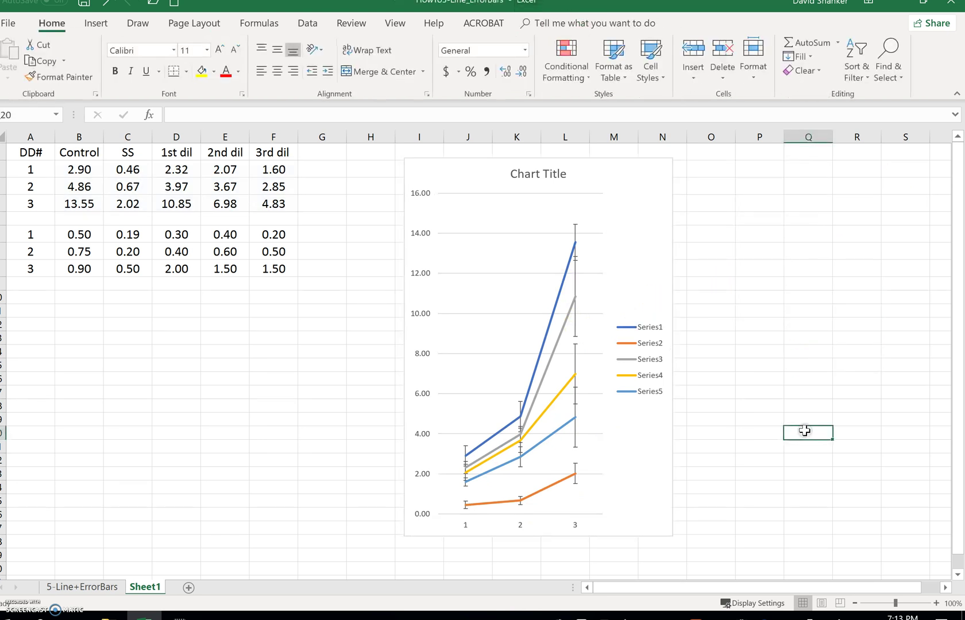
left_click(628, 307)
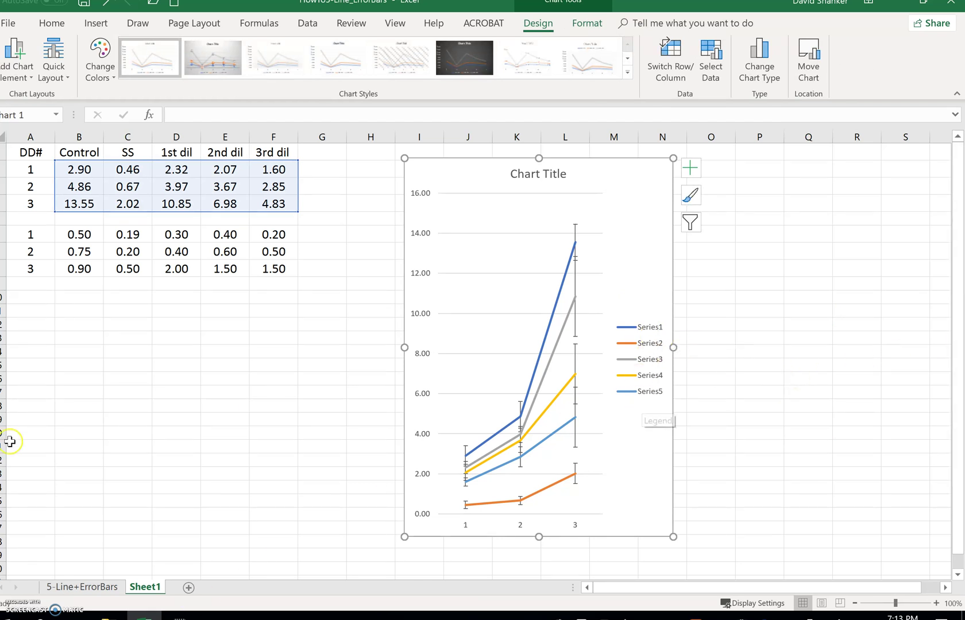
Examine the finished example graph on the 5-Line+ErrorBars sheet, including its titles, legend and error bars
left_click(105, 588)
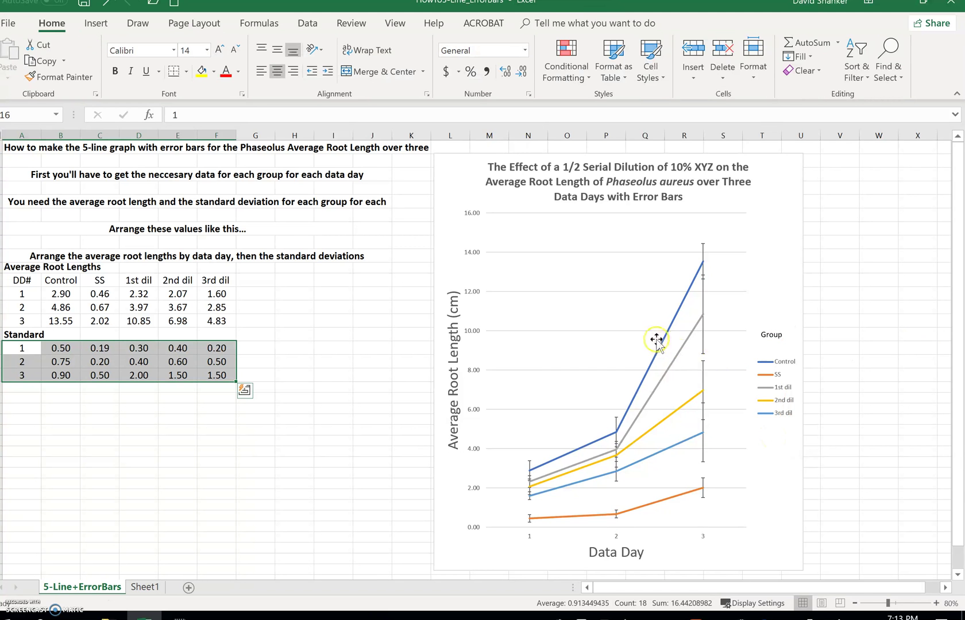
mouse_move(662, 341)
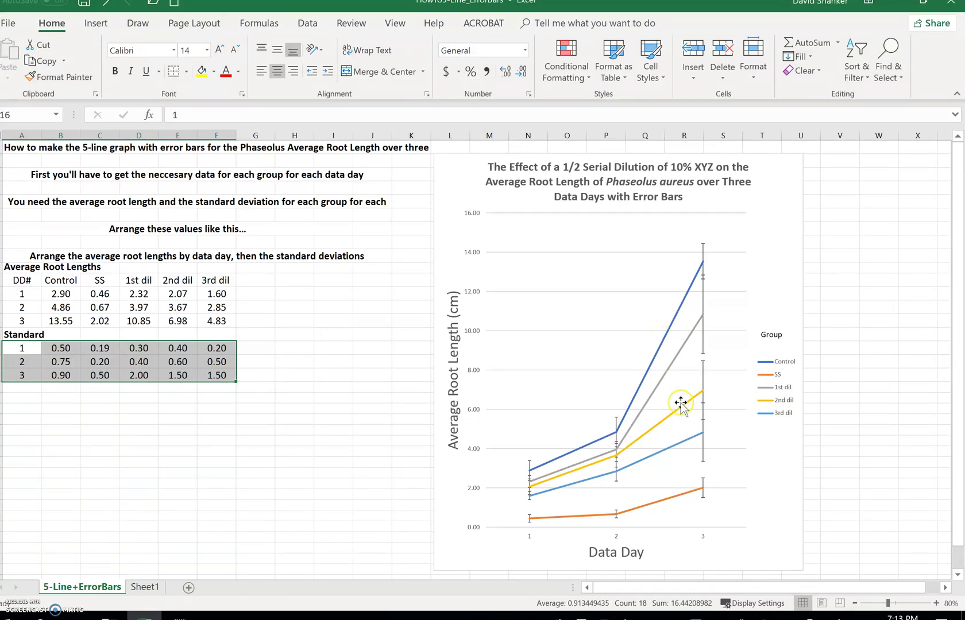
mouse_move(686, 446)
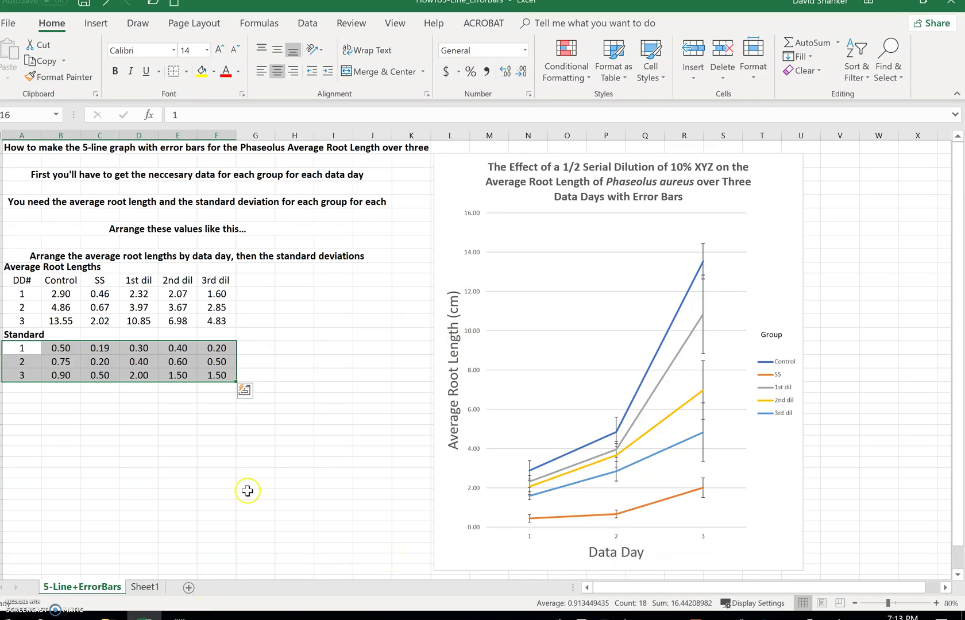
left_click(63, 589)
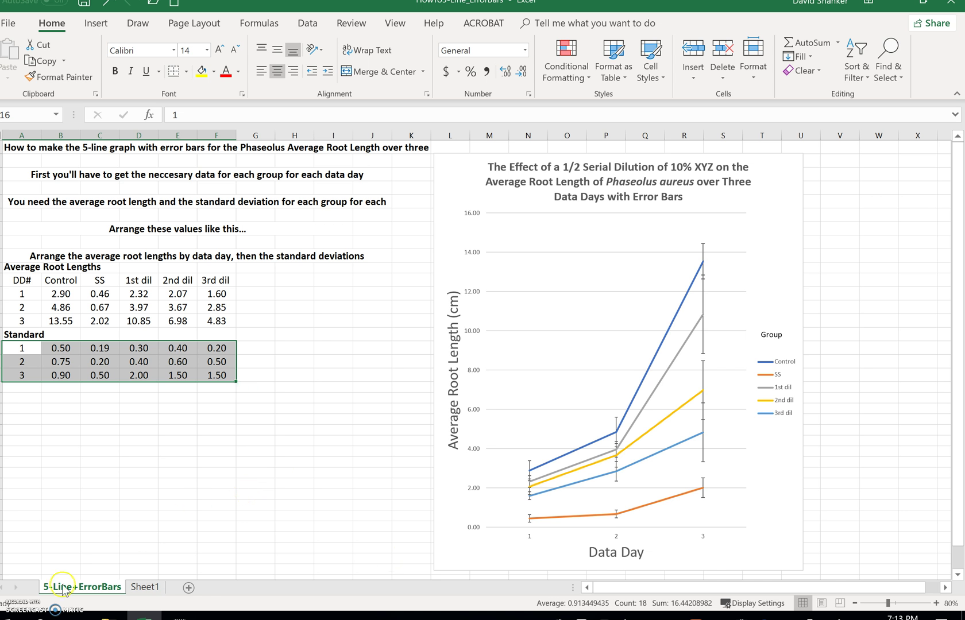